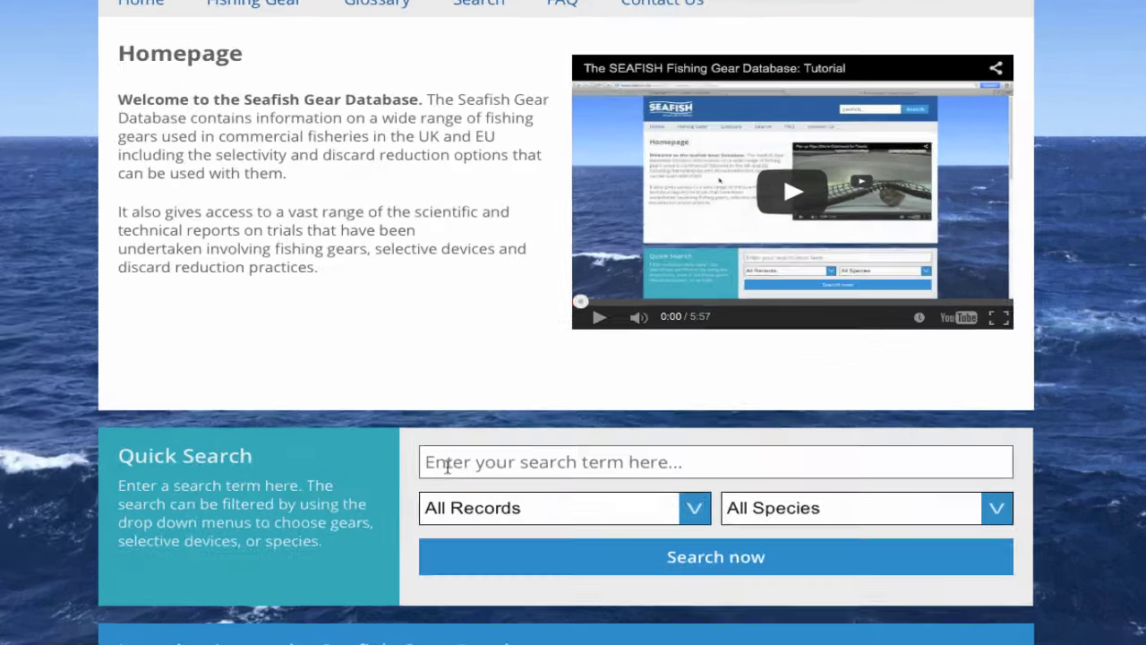
Step: Check the site-wide search box and the record-type and species filter lists without choosing any
{"action": "left_click", "coordinate": [526, 495]}
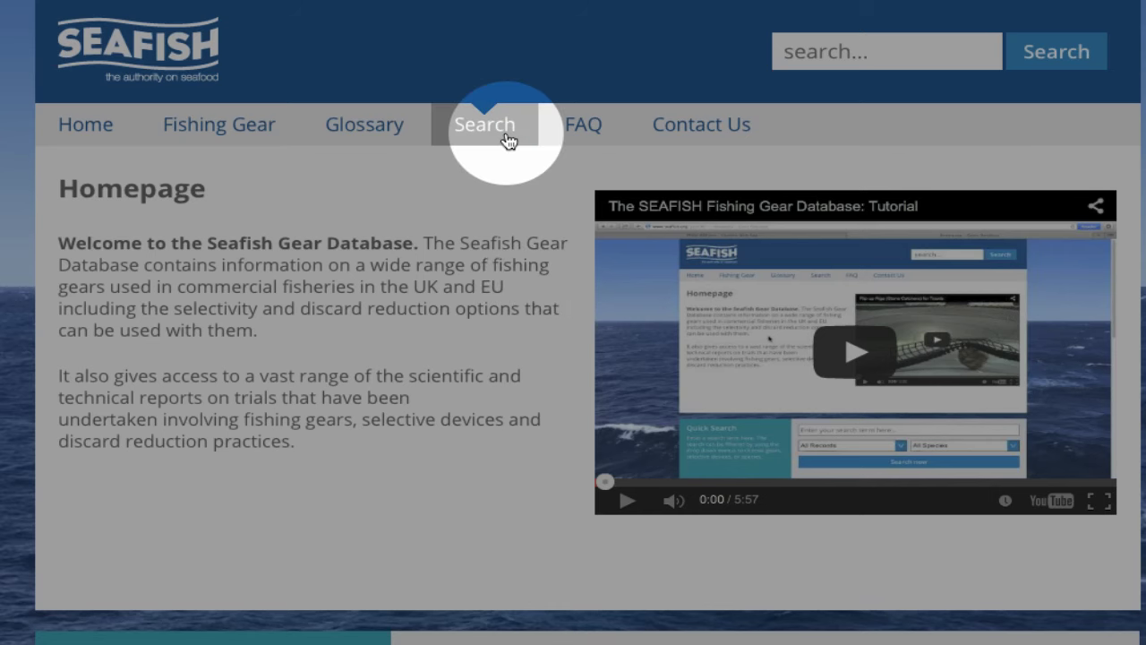
{"action": "left_click", "coordinate": [811, 48]}
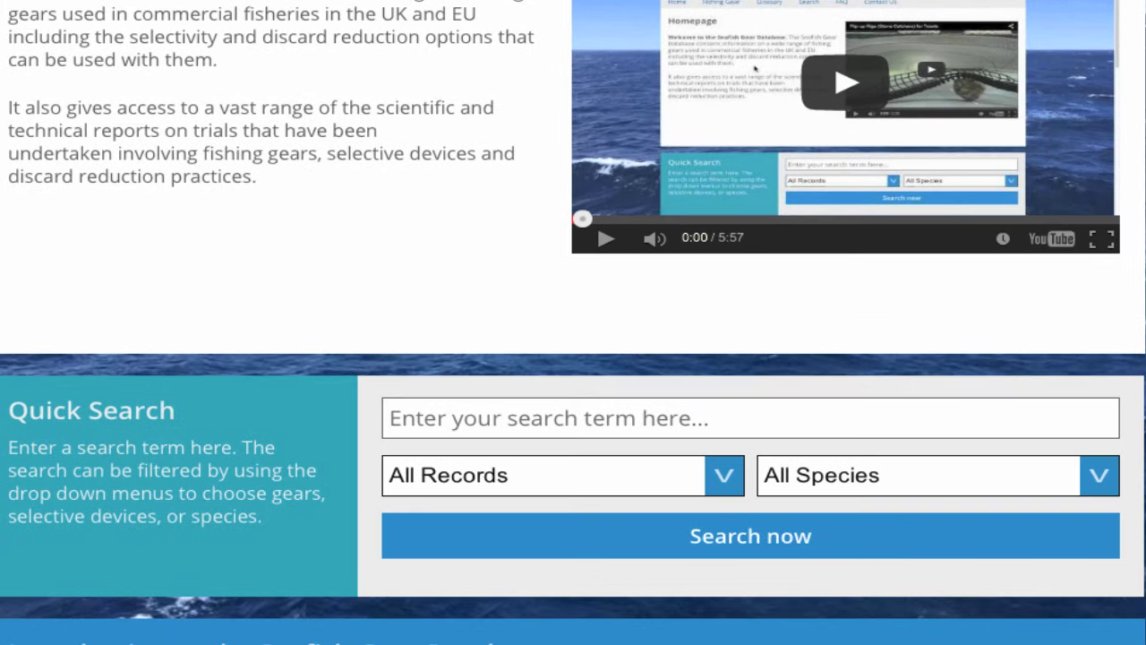
{"action": "left_click", "coordinate": [723, 474]}
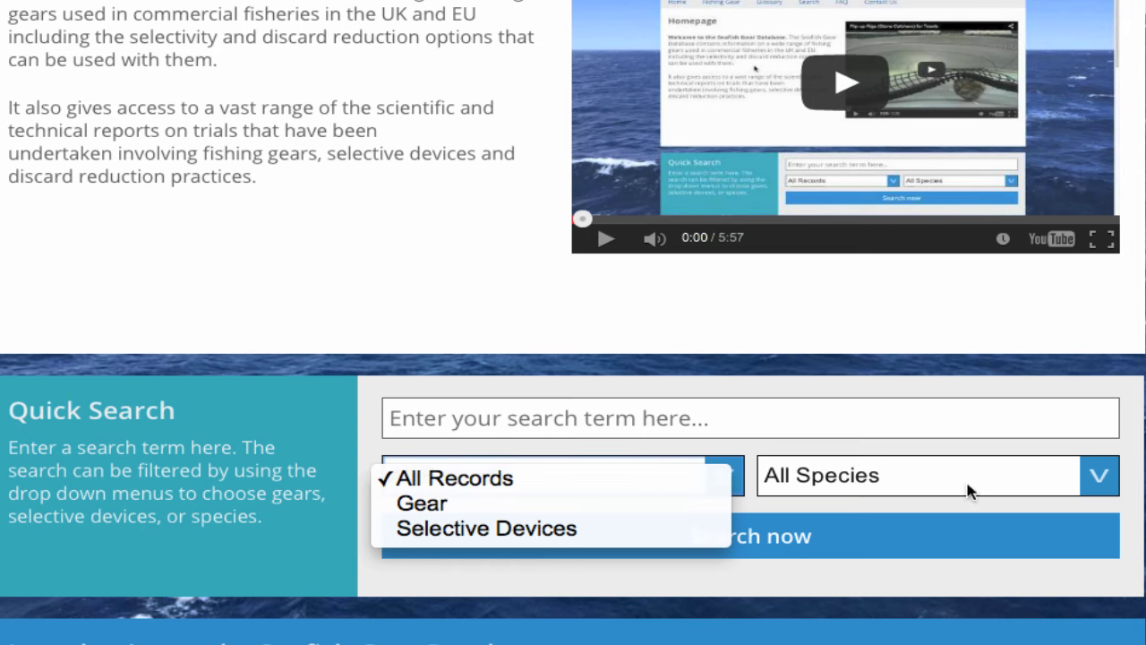
{"action": "left_click", "coordinate": [1096, 481]}
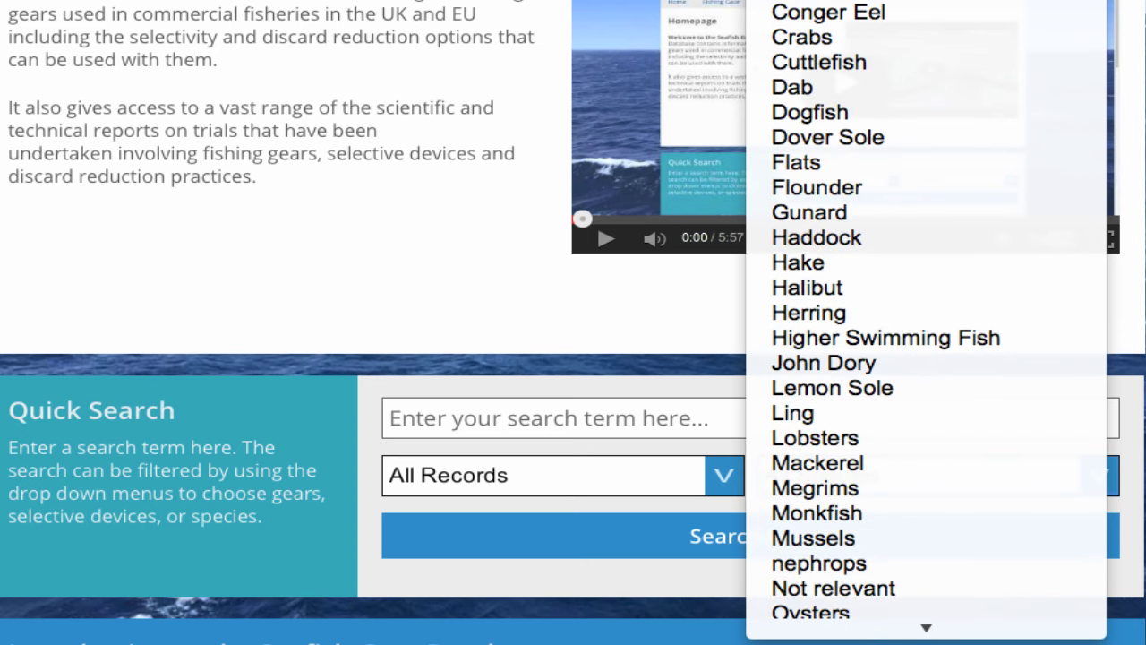
{"action": "key", "text": "Escape"}
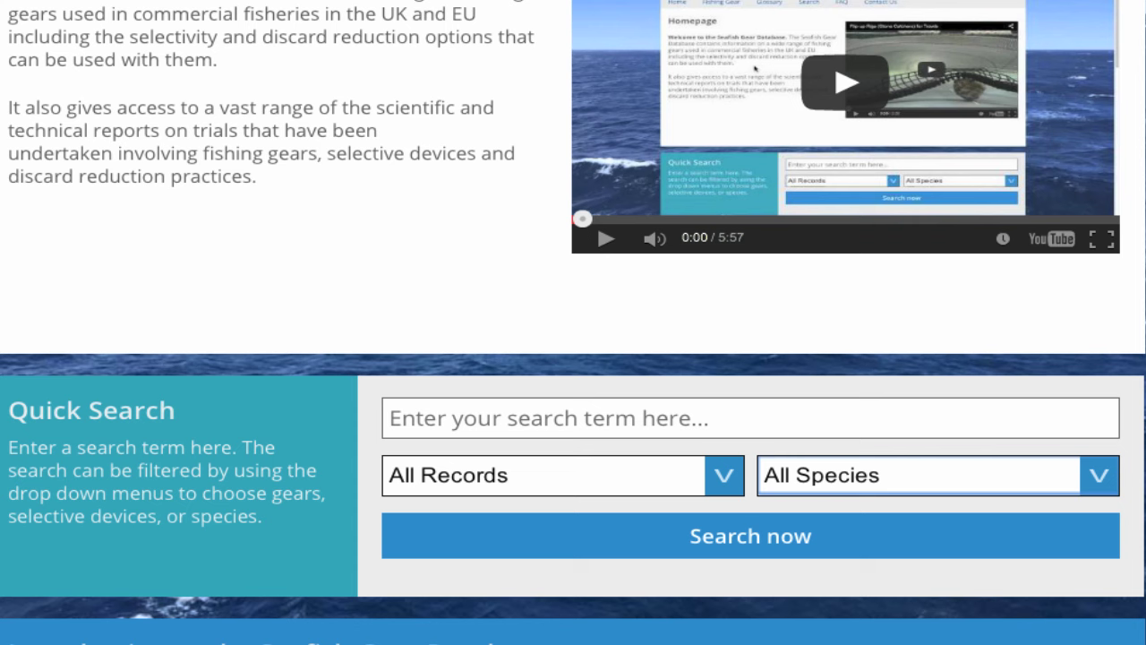
Step: Run a quick search for 'sole trawl', returning three results led by Demersal Trawl - Sole Trawl
{"action": "left_click", "coordinate": [418, 417]}
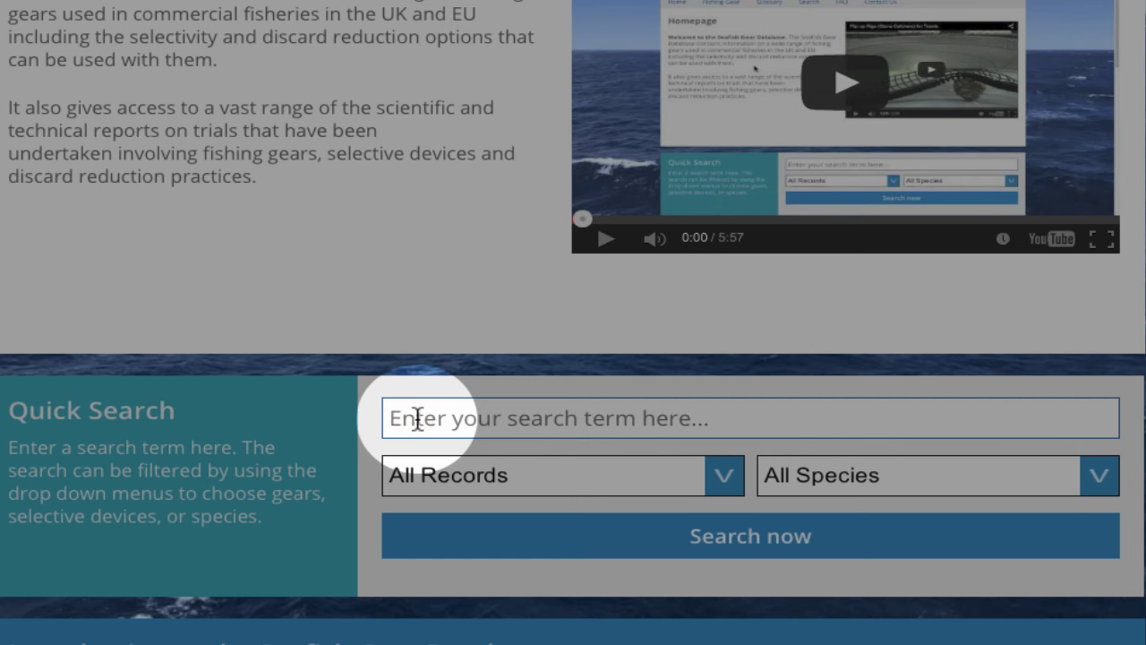
{"action": "type", "text": "sole trawl"}
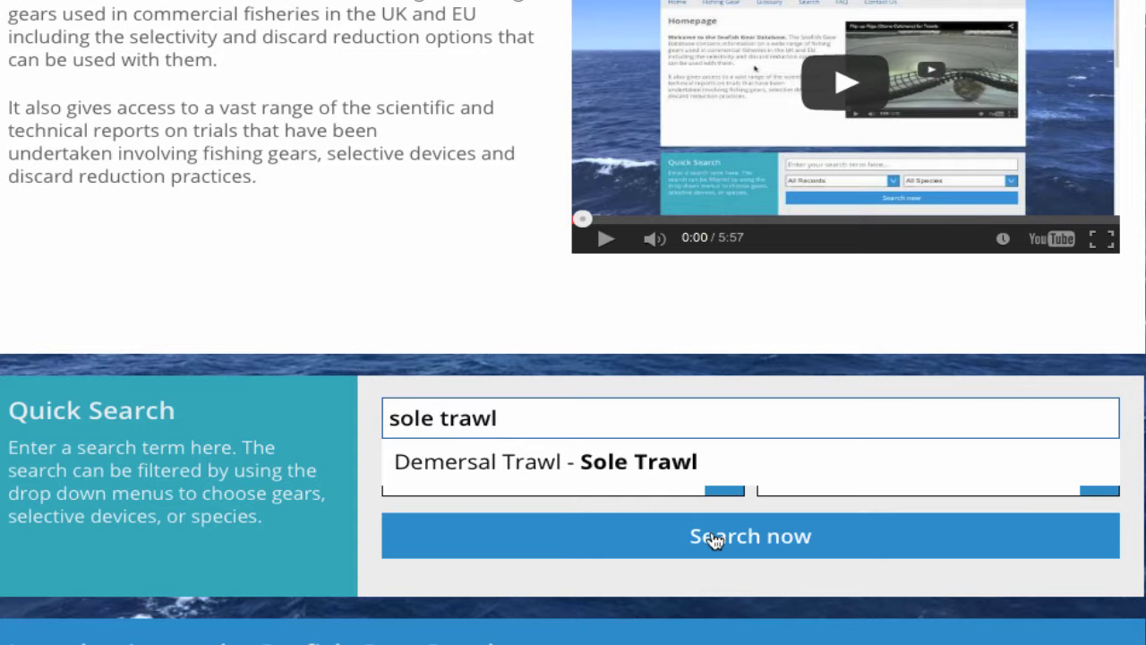
{"action": "left_click", "coordinate": [721, 536]}
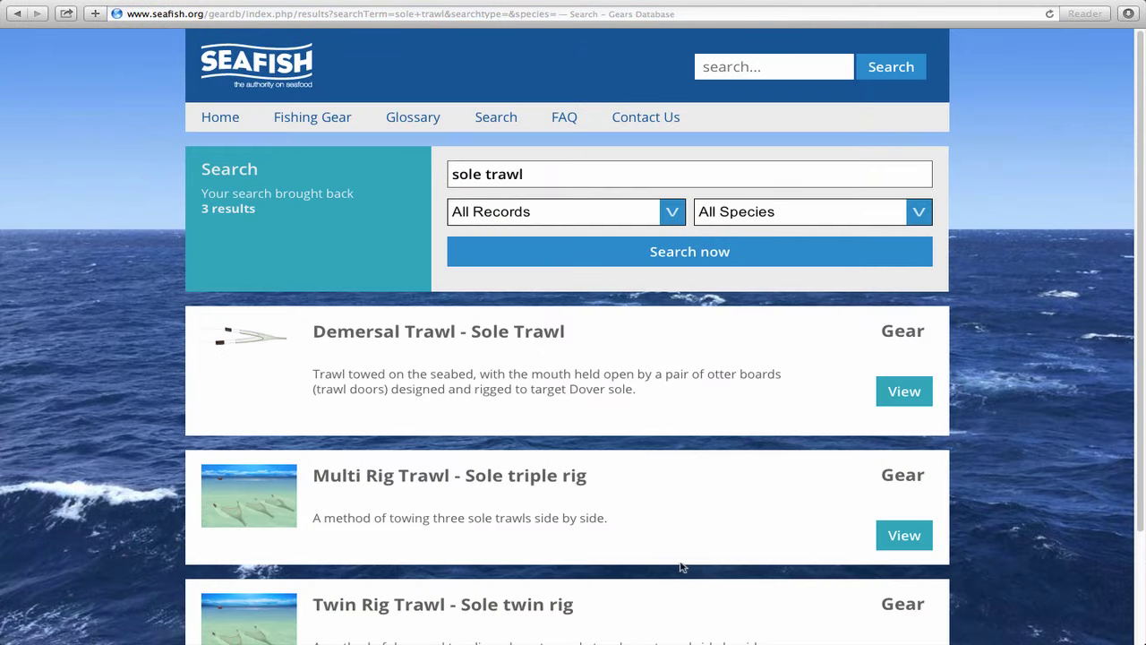
{"action": "scroll", "coordinate": [813, 384], "scroll_direction": "down", "scroll_amount": 1}
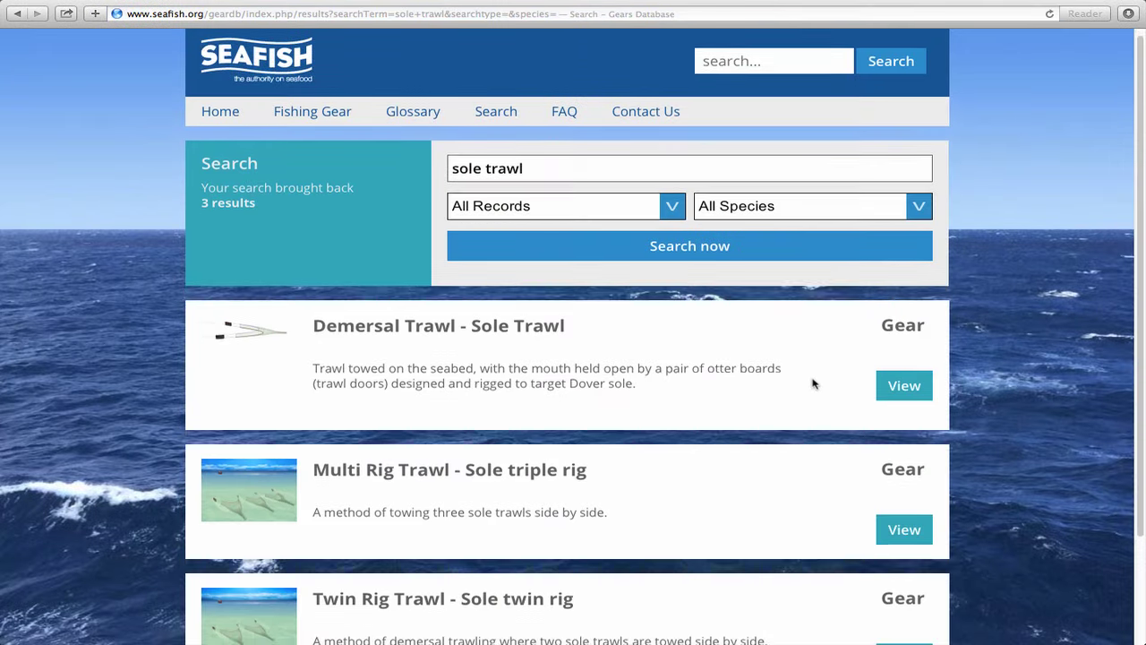
{"action": "scroll", "coordinate": [813, 383], "scroll_direction": "down", "scroll_amount": 3}
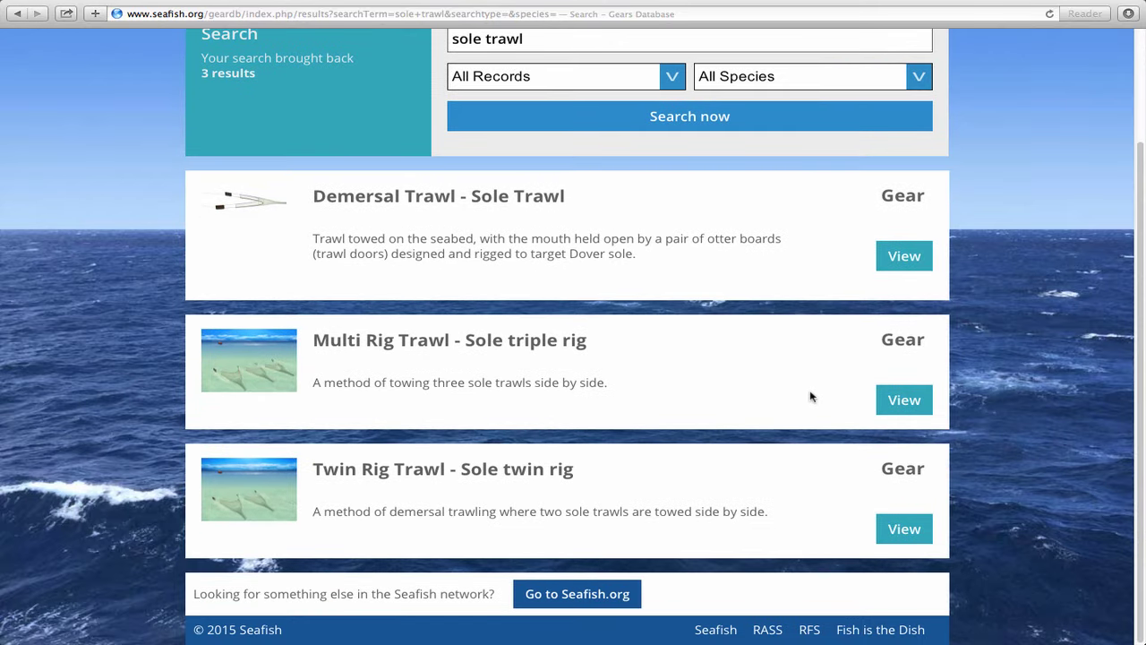
{"action": "scroll", "coordinate": [811, 396], "scroll_direction": "up", "scroll_amount": 3}
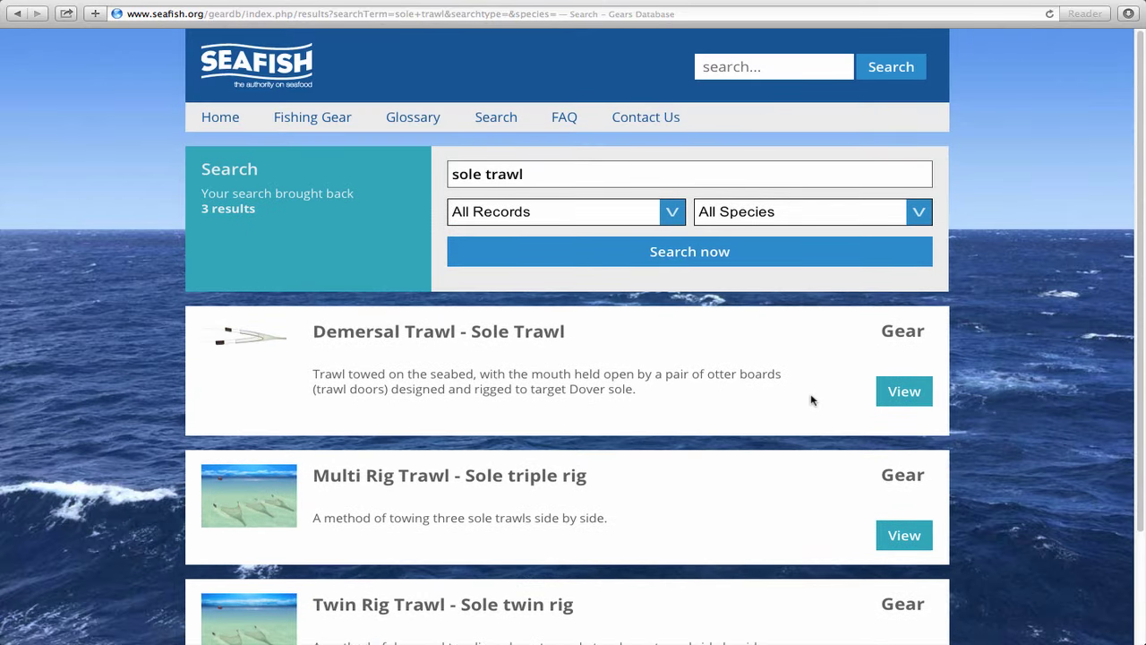
{"action": "scroll", "coordinate": [811, 399], "scroll_direction": "down", "scroll_amount": 1}
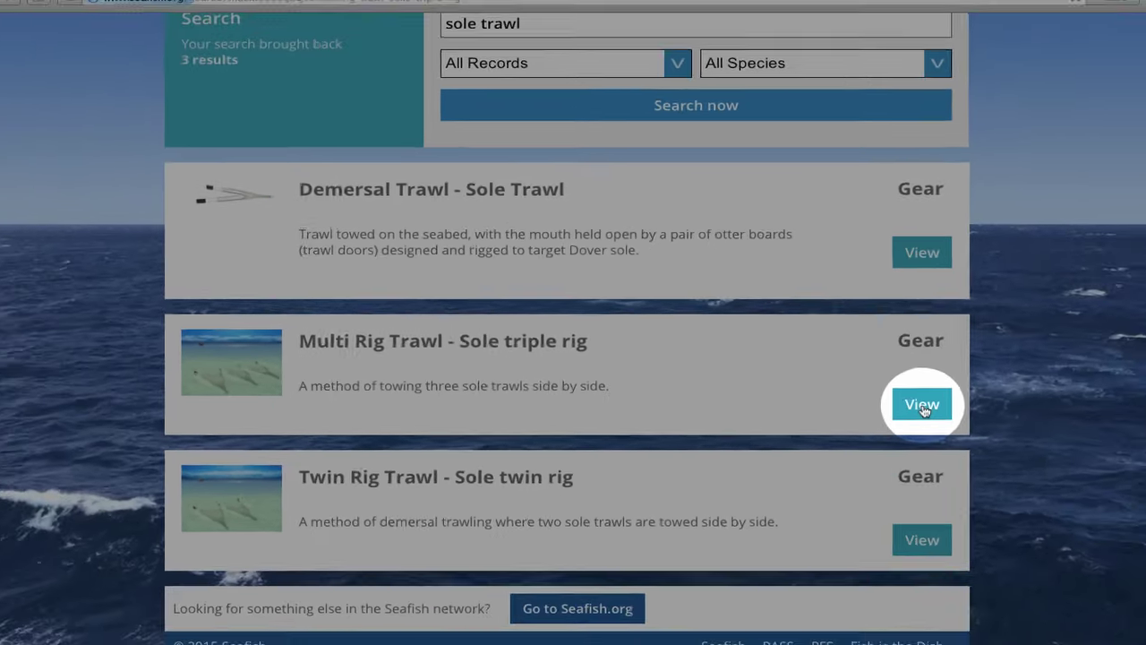
Step: Open the Multi Rig Trawl - Sole triple rig record, expand its Other Information, and review the page
{"action": "left_click", "coordinate": [1061, 443]}
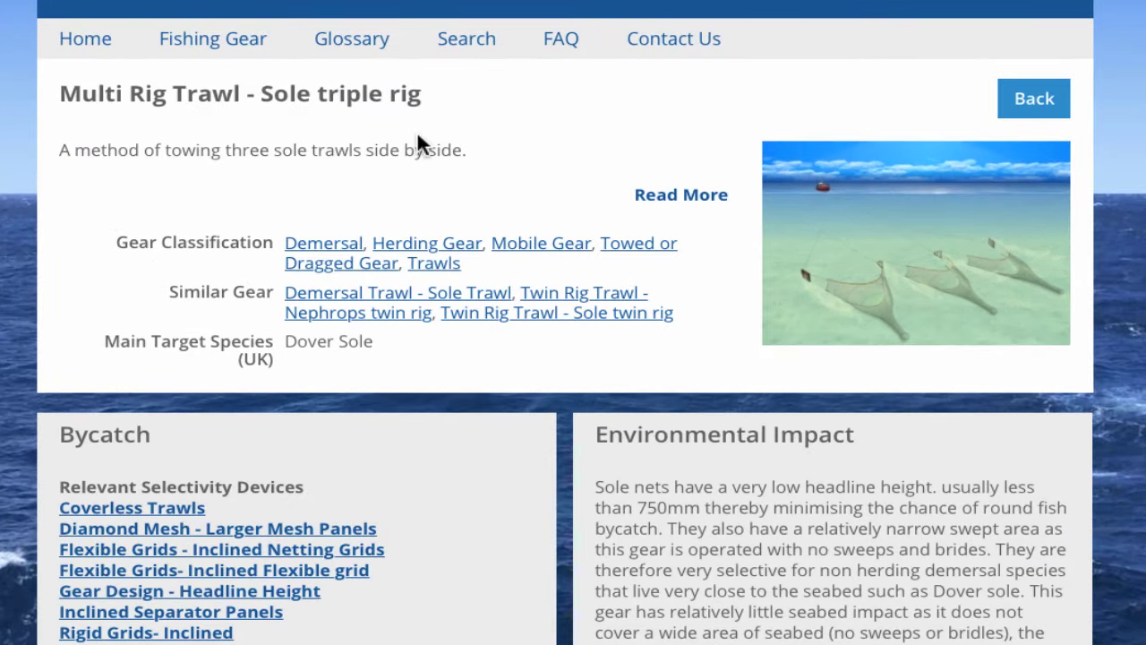
{"action": "left_click_drag", "start_coordinate": [466, 146], "coordinate": [562, 185]}
{"action": "left_click", "coordinate": [624, 191]}
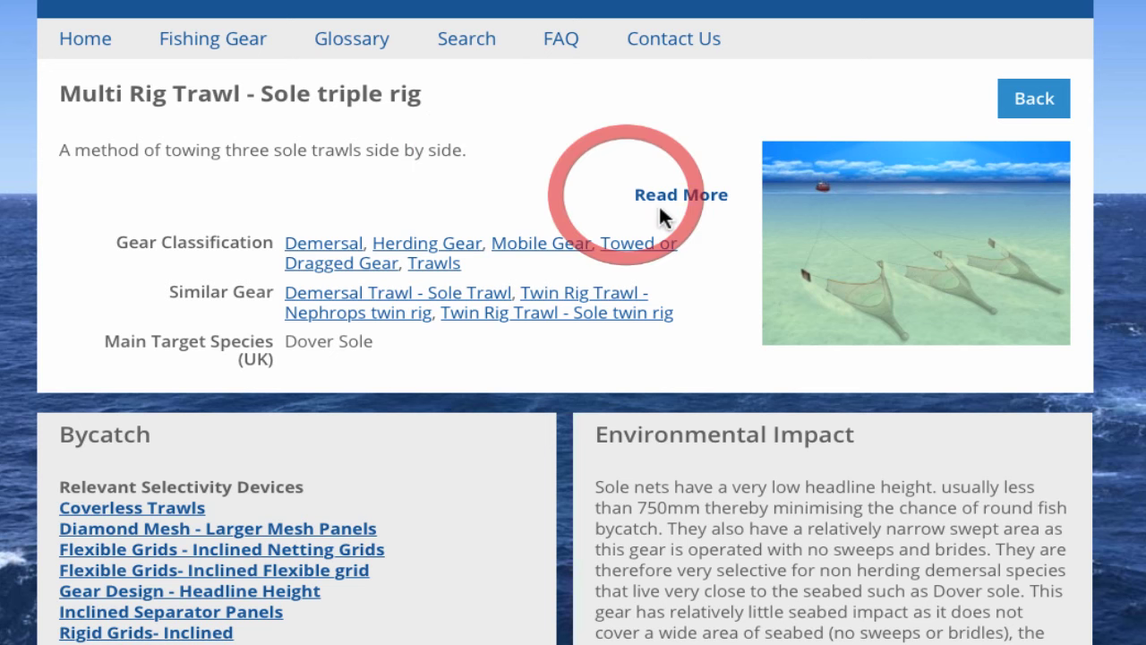
{"action": "left_click", "coordinate": [725, 204]}
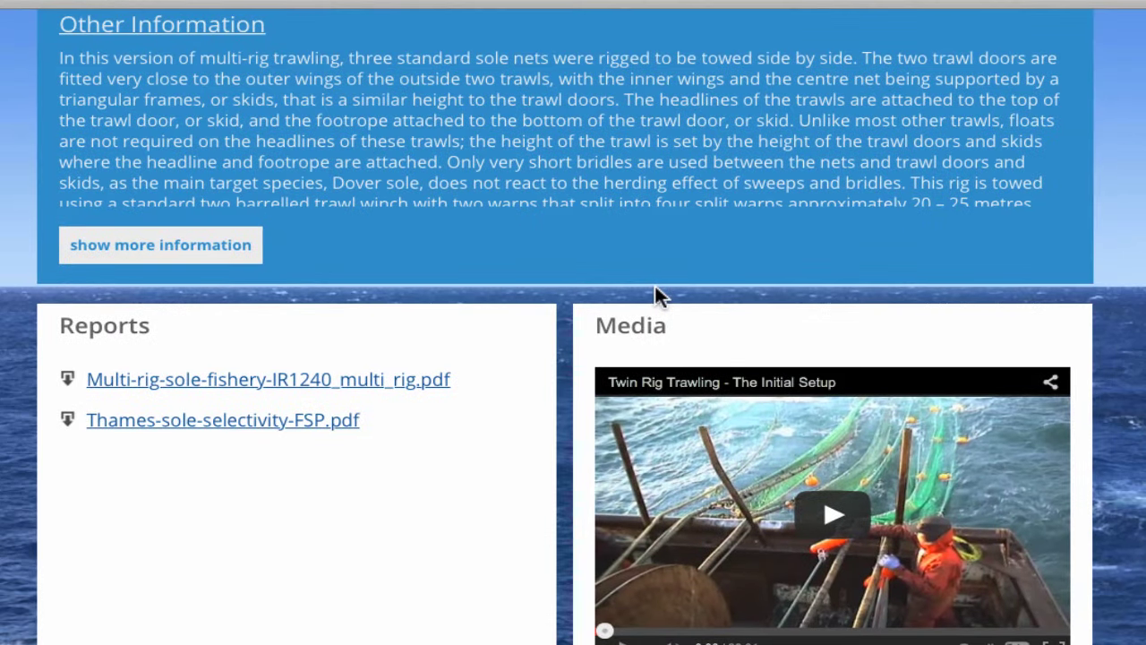
{"action": "scroll", "coordinate": [655, 287], "scroll_direction": "down", "scroll_amount": 3}
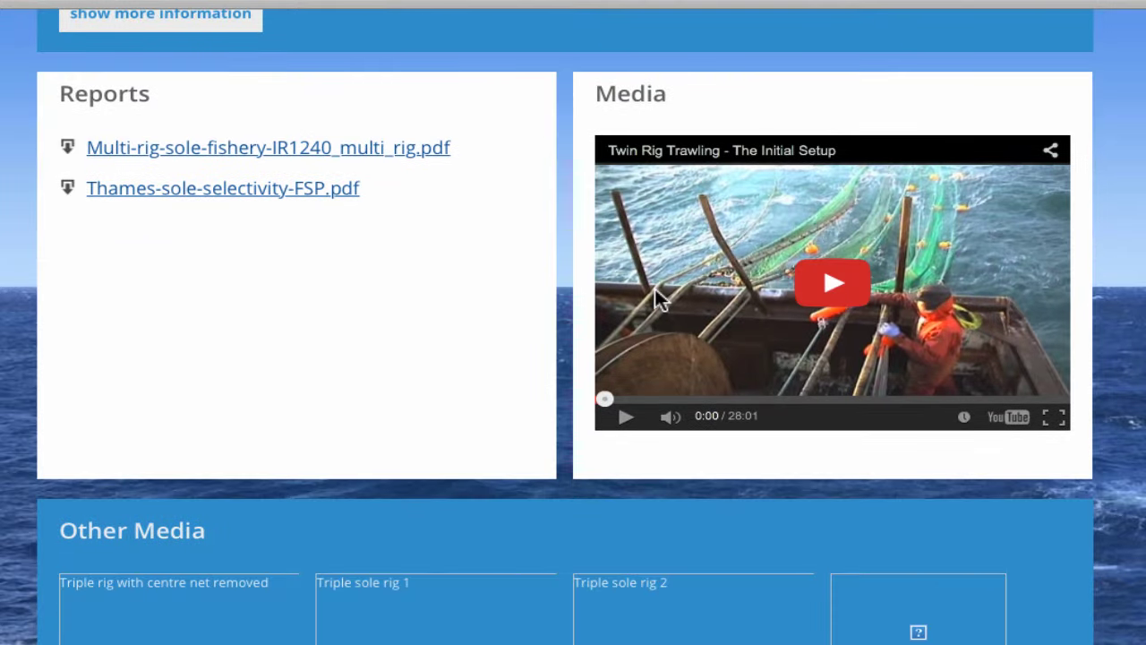
{"action": "scroll", "coordinate": [654, 288], "scroll_direction": "up", "scroll_amount": 6}
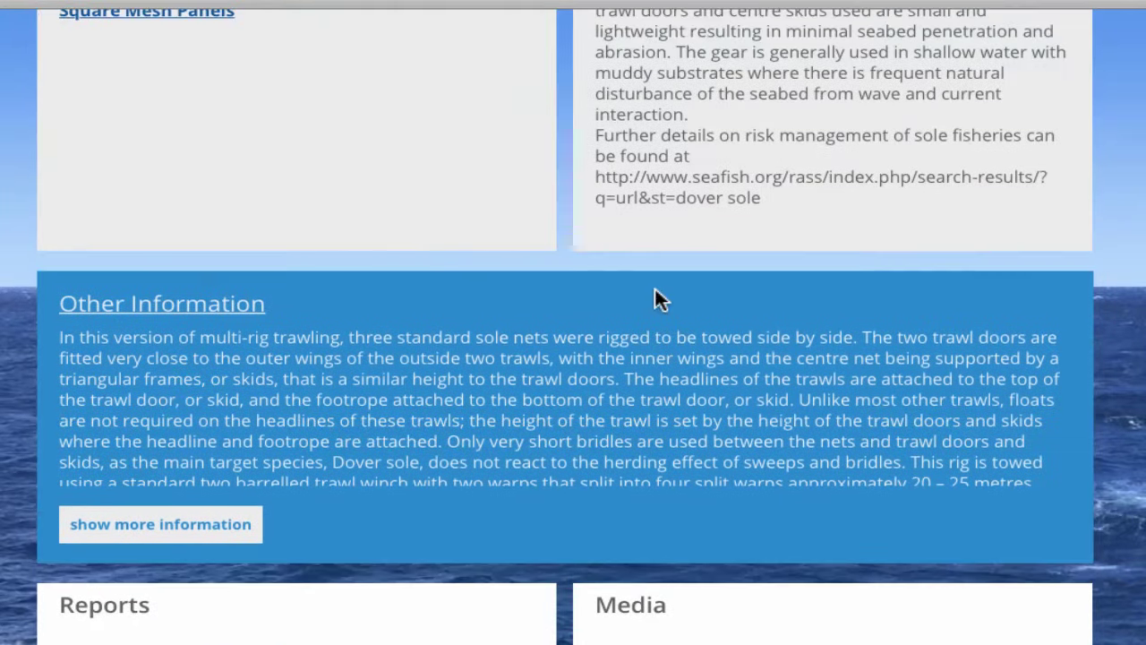
{"action": "scroll", "coordinate": [654, 288], "scroll_direction": "up", "scroll_amount": 5}
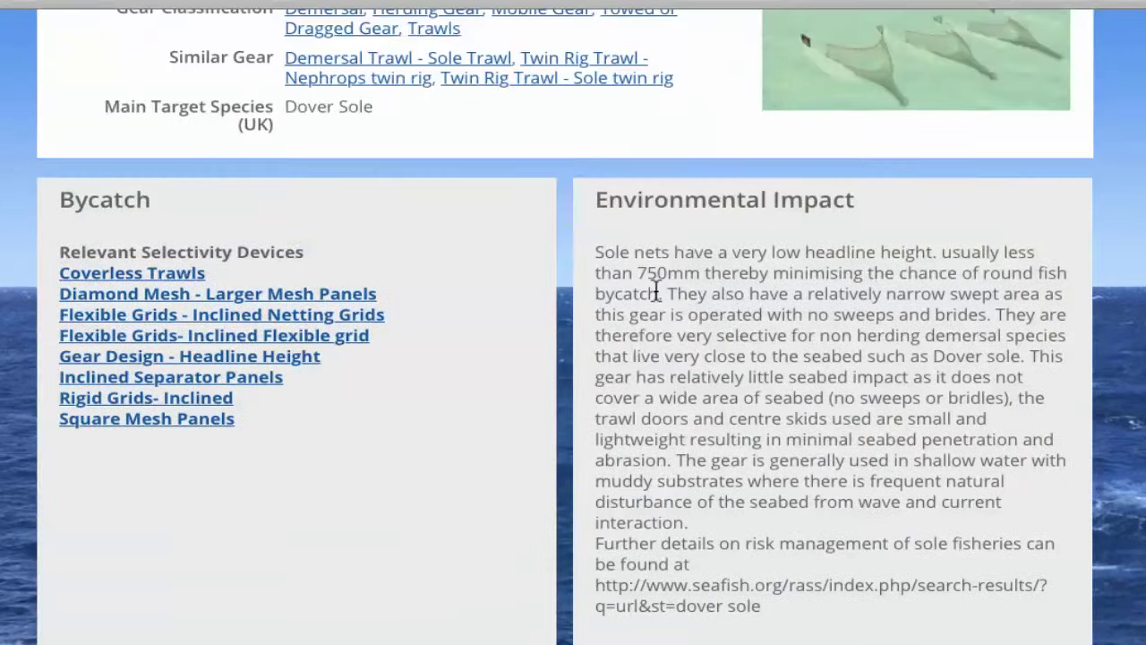
{"action": "scroll", "coordinate": [656, 288], "scroll_direction": "up", "scroll_amount": 1}
{"action": "scroll", "coordinate": [656, 288], "scroll_direction": "up", "scroll_amount": 3}
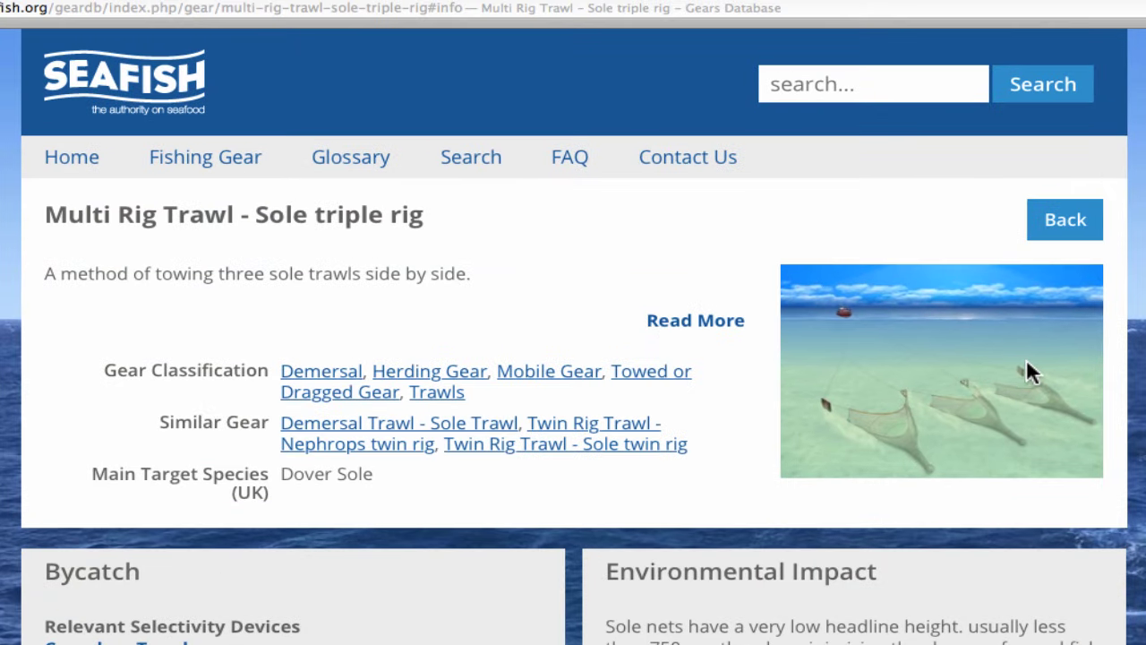
{"action": "left_click", "coordinate": [1012, 333]}
{"action": "left_click", "coordinate": [158, 421]}
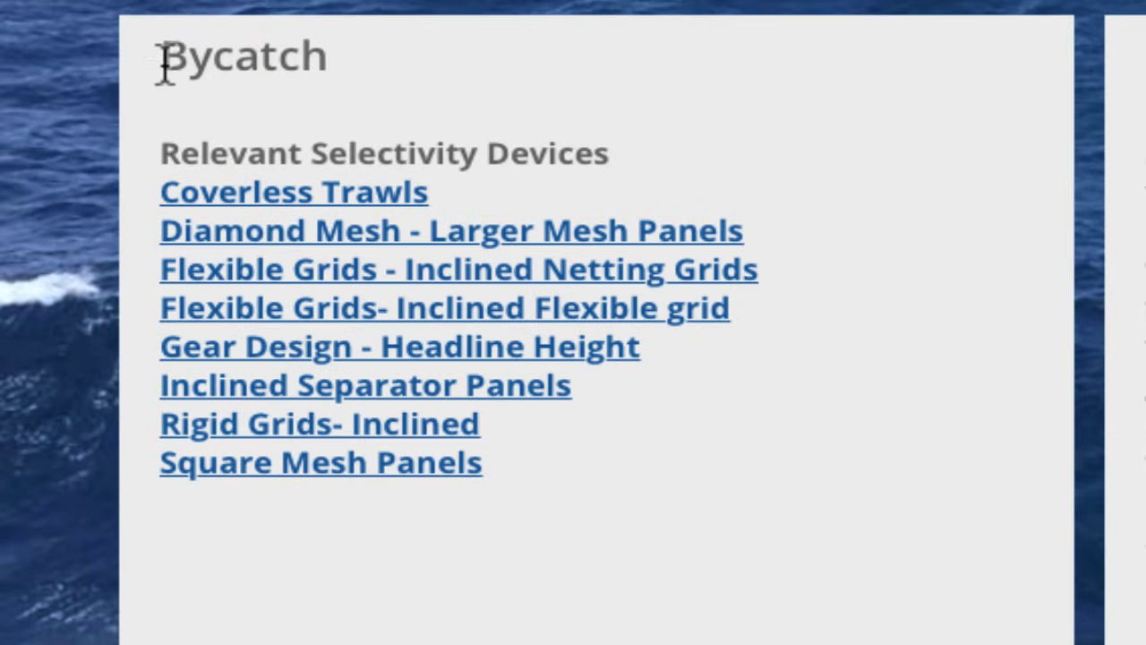
{"action": "left_click", "coordinate": [353, 81]}
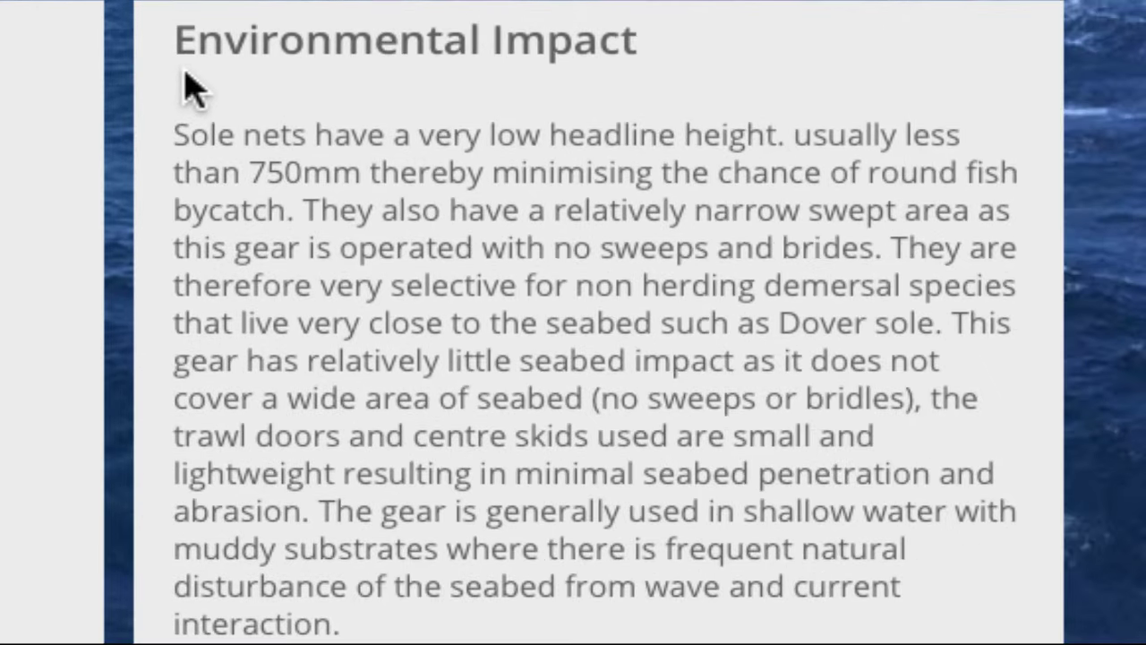
{"action": "left_click", "coordinate": [641, 72]}
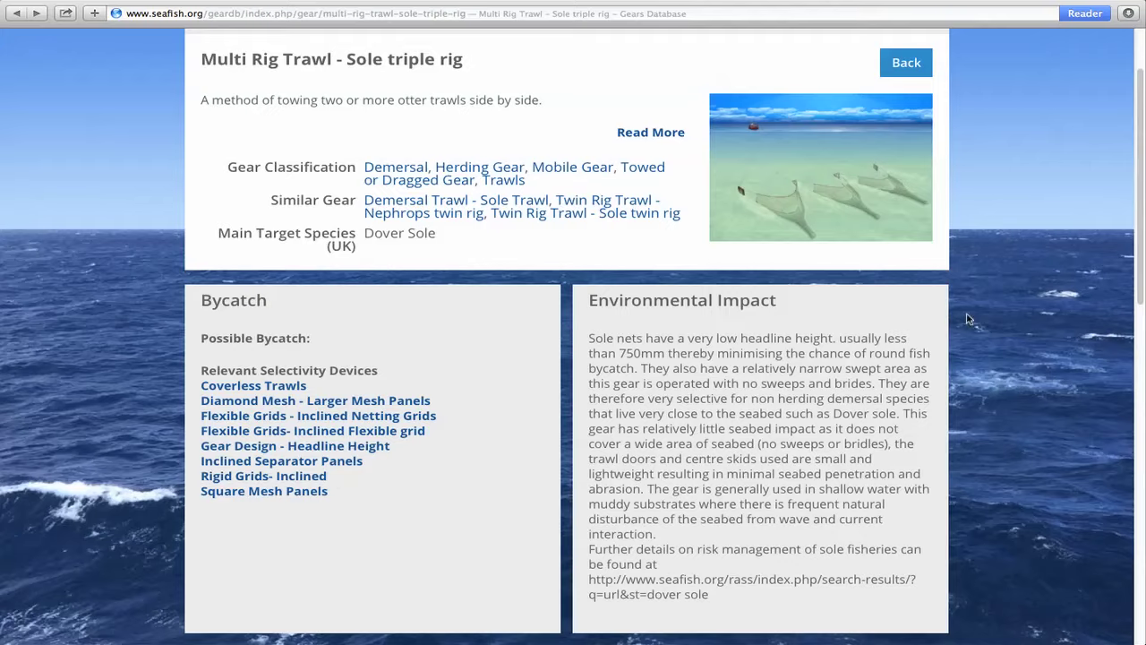
{"action": "scroll", "coordinate": [1001, 343], "scroll_direction": "down", "scroll_amount": 10}
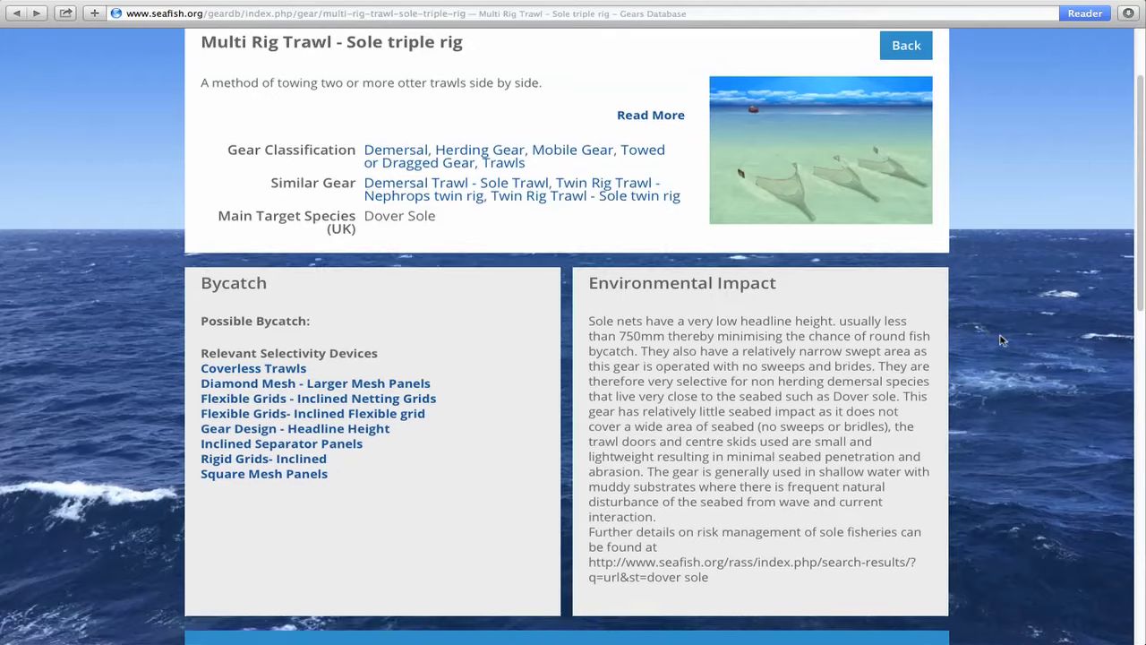
Step: Watch the embedded trawling video full screen, then return Home and open the All Records list
{"action": "scroll", "coordinate": [1004, 347], "scroll_direction": "down", "scroll_amount": 4}
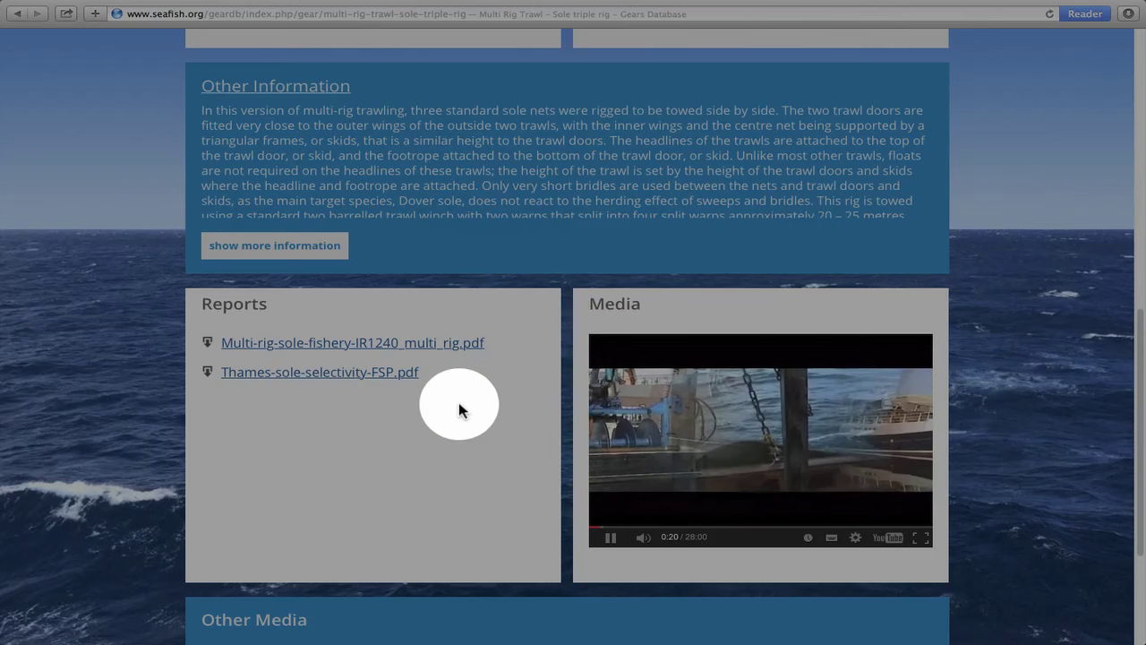
{"action": "left_click", "coordinate": [195, 620]}
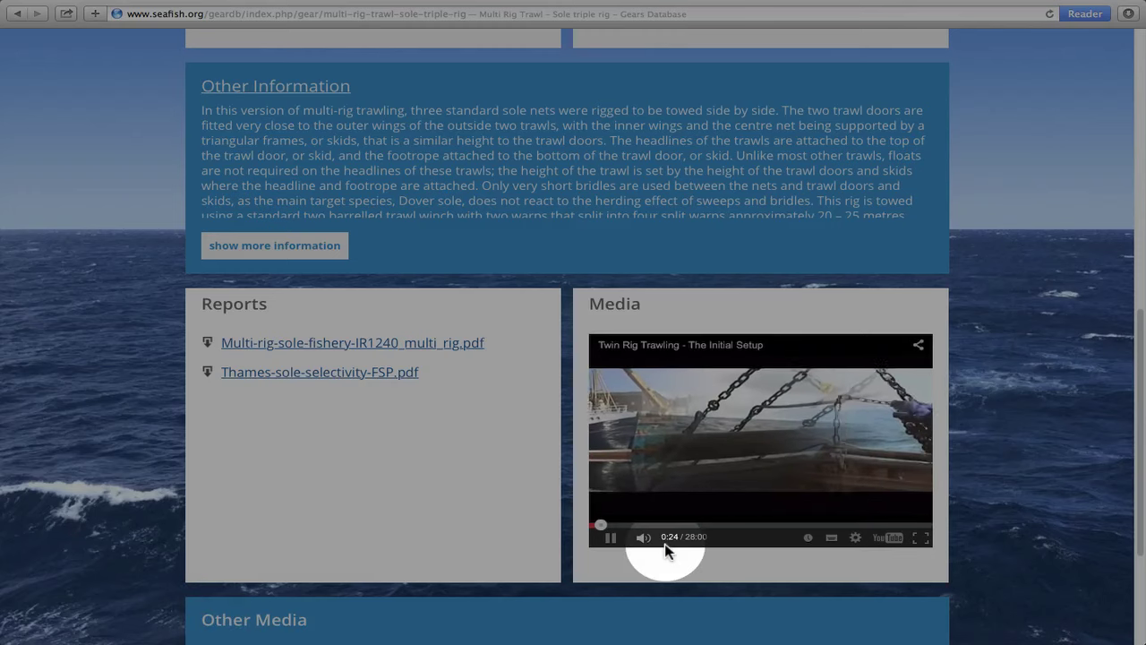
{"action": "left_click", "coordinate": [920, 538]}
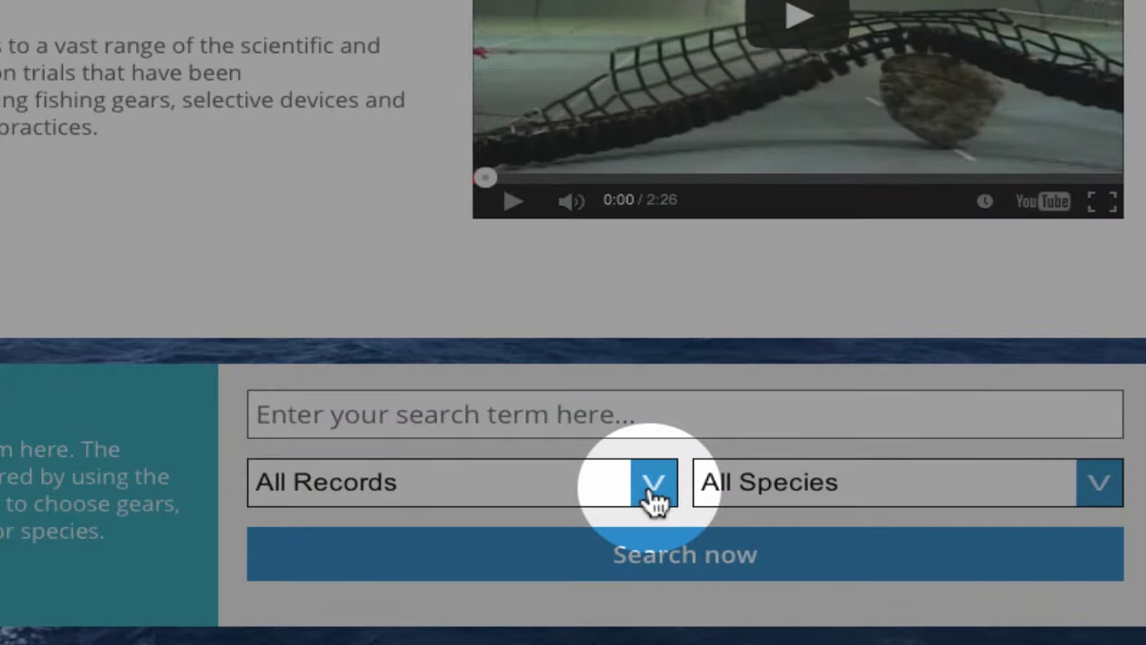
{"action": "left_click", "coordinate": [651, 485]}
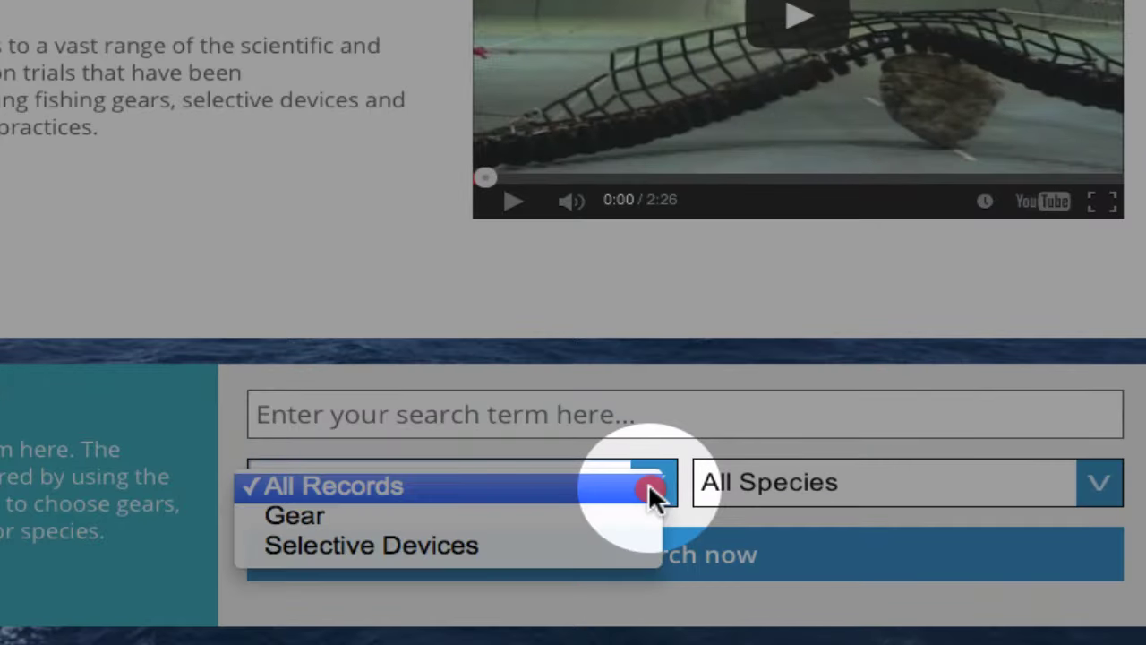
Step: Restrict the search to Selective Devices and scroll through the 15 results
{"action": "left_click", "coordinate": [553, 545]}
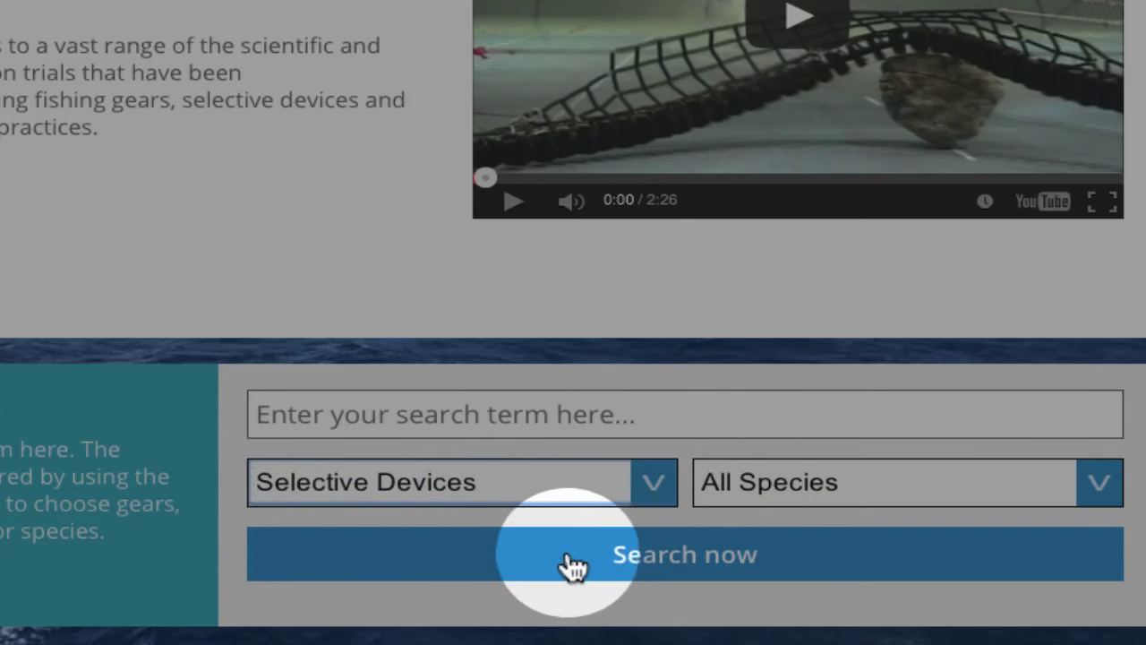
{"action": "left_click", "coordinate": [661, 562]}
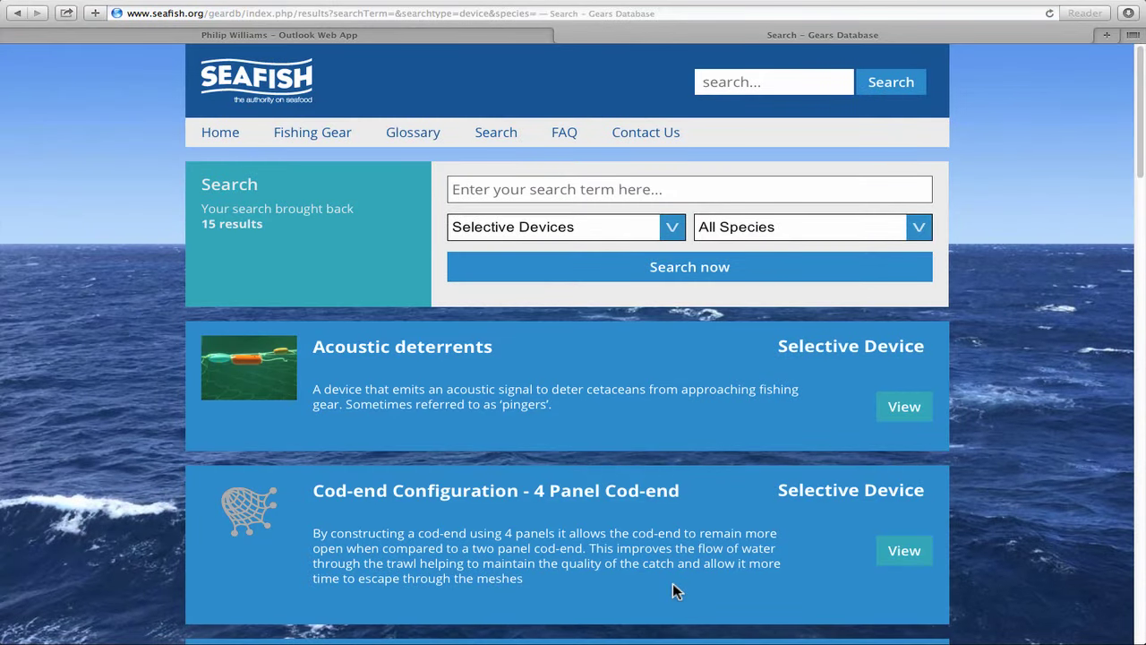
{"action": "scroll", "coordinate": [674, 583], "scroll_direction": "down", "scroll_amount": 4}
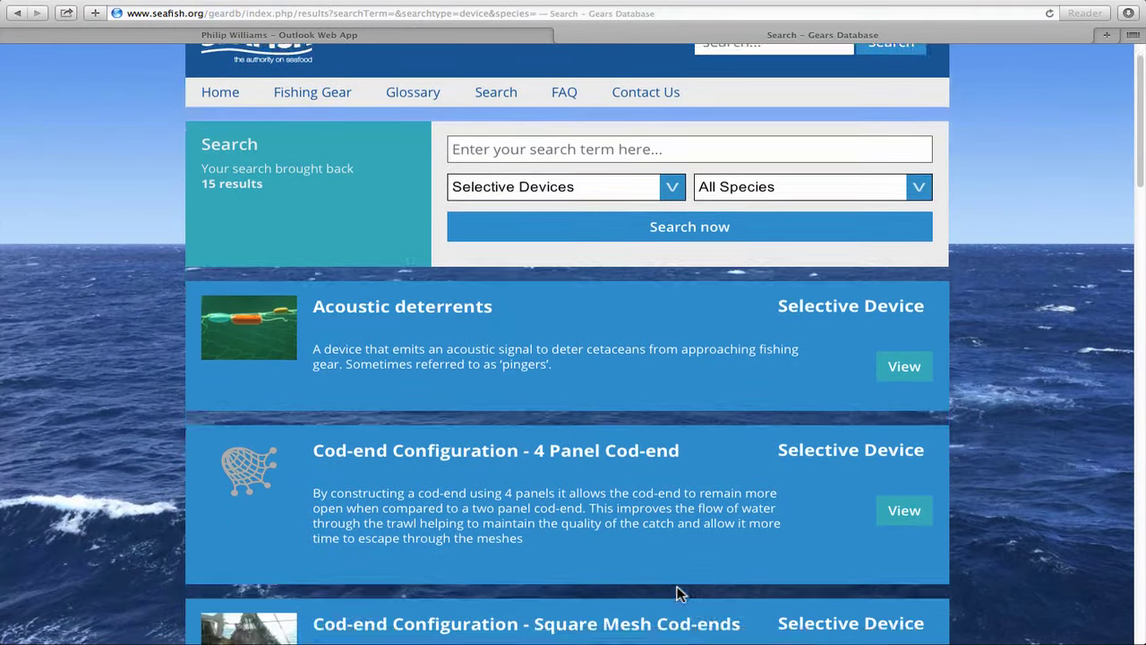
{"action": "scroll", "coordinate": [678, 587], "scroll_direction": "down", "scroll_amount": 7}
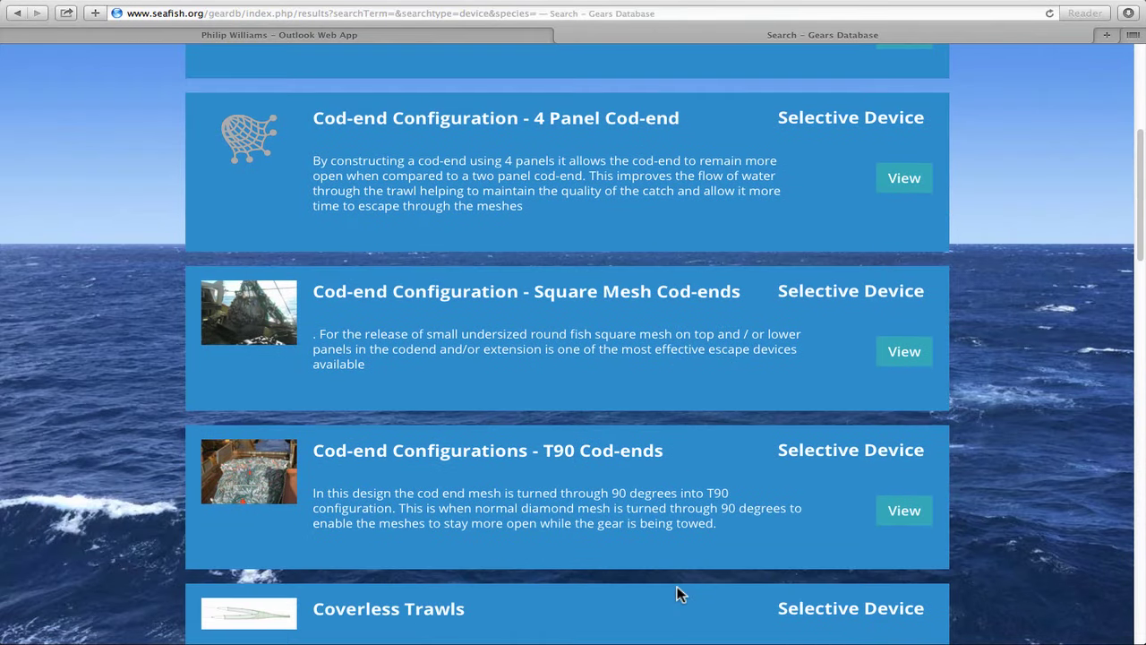
{"action": "scroll", "coordinate": [678, 596], "scroll_direction": "down", "scroll_amount": 8}
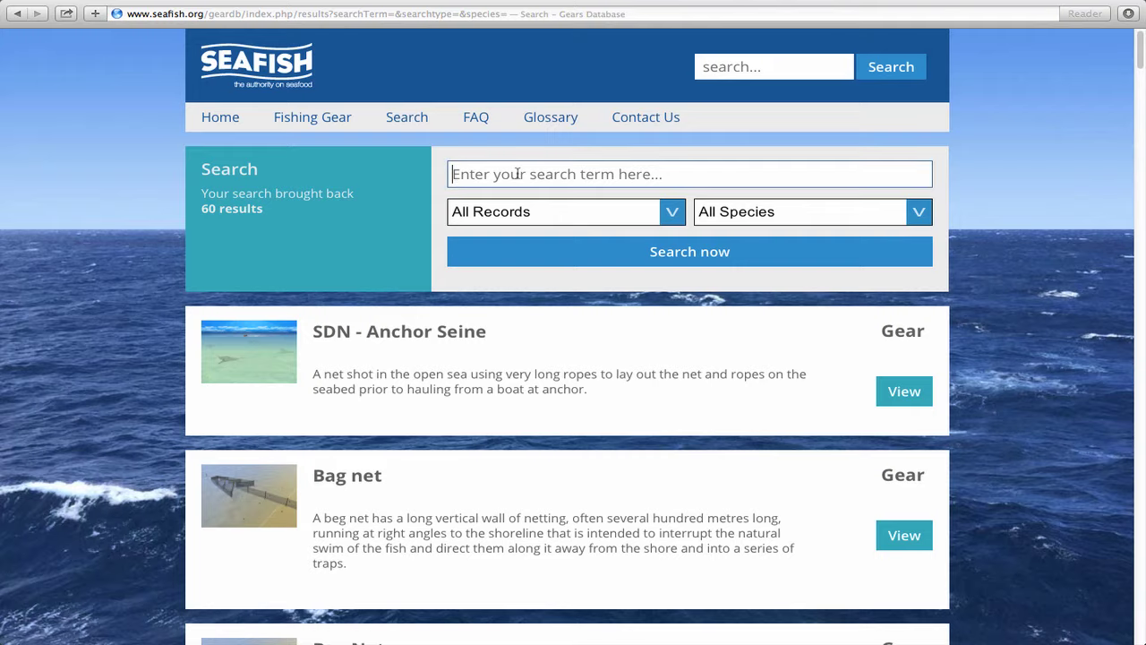
Step: Search for 'square mesh' and open the Square Mesh Panels result from the two matches
{"action": "left_click", "coordinate": [517, 174]}
{"action": "type", "text": "s"}
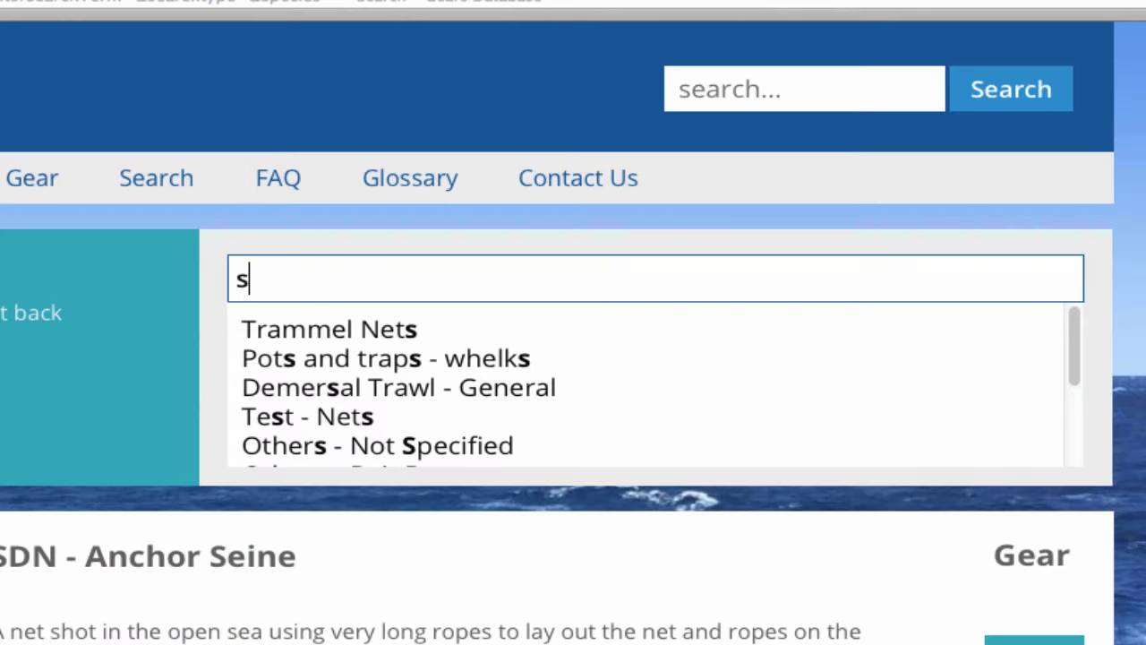
{"action": "type", "text": "quare"}
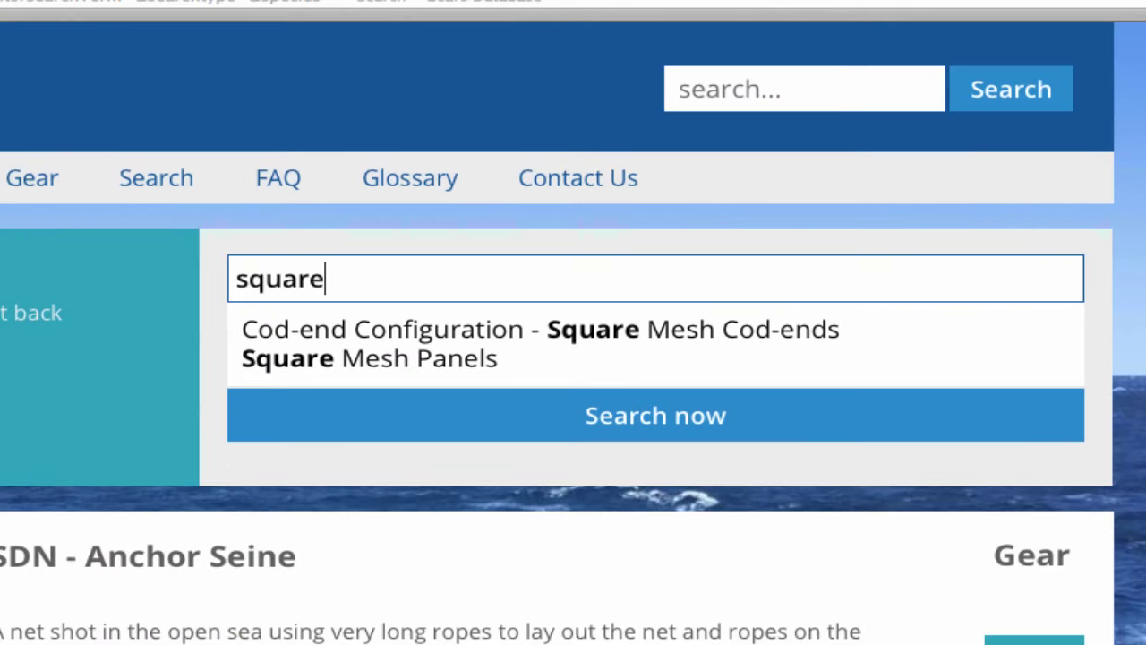
{"action": "type", "text": " mesh"}
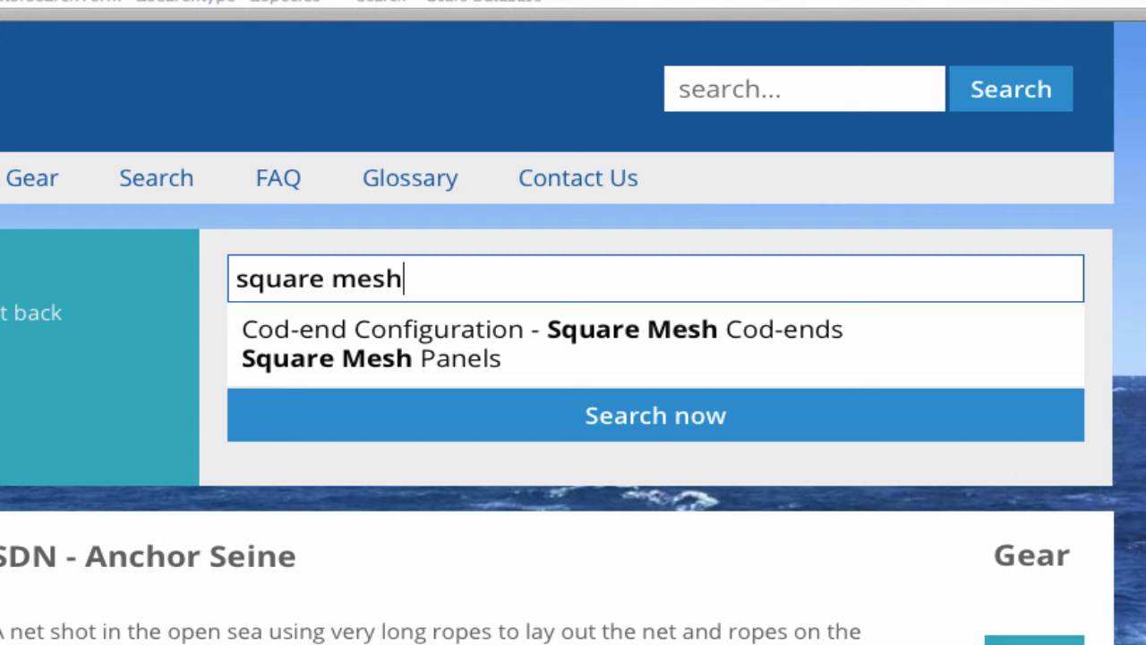
{"action": "left_click", "coordinate": [655, 421]}
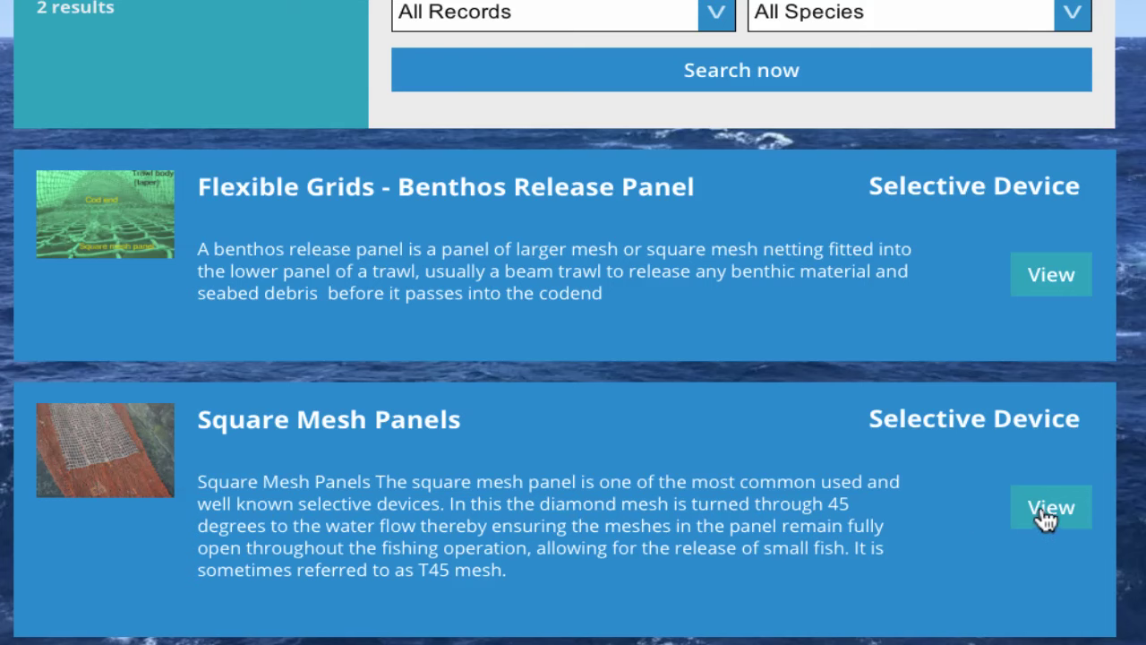
{"action": "left_click", "coordinate": [1051, 508]}
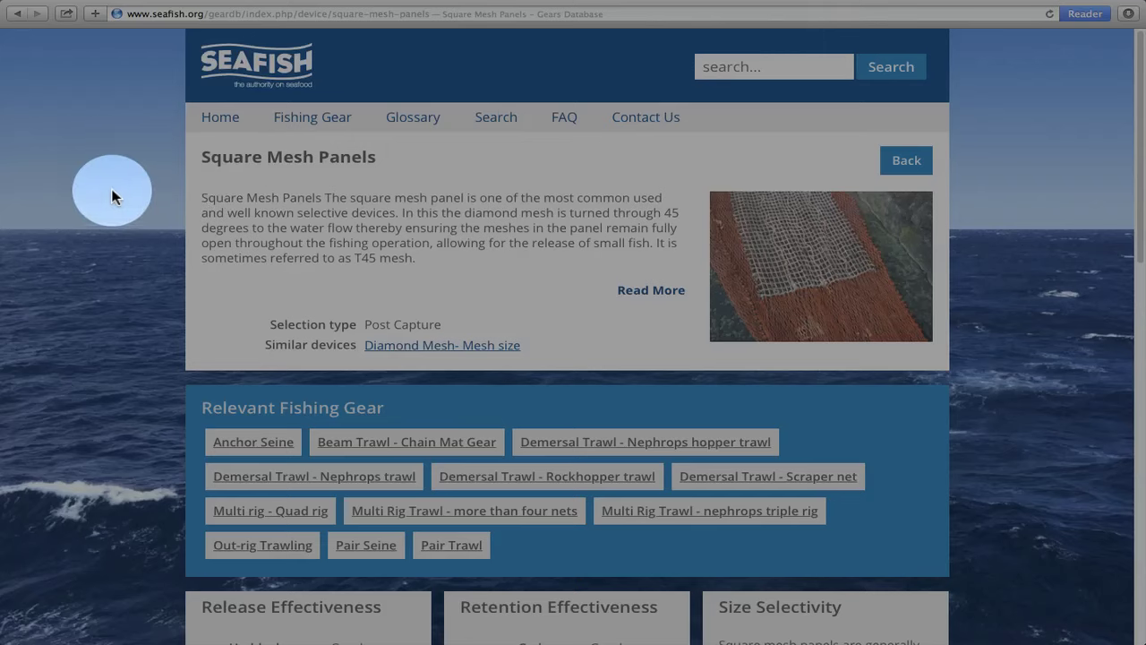
{"action": "left_click", "coordinate": [190, 165]}
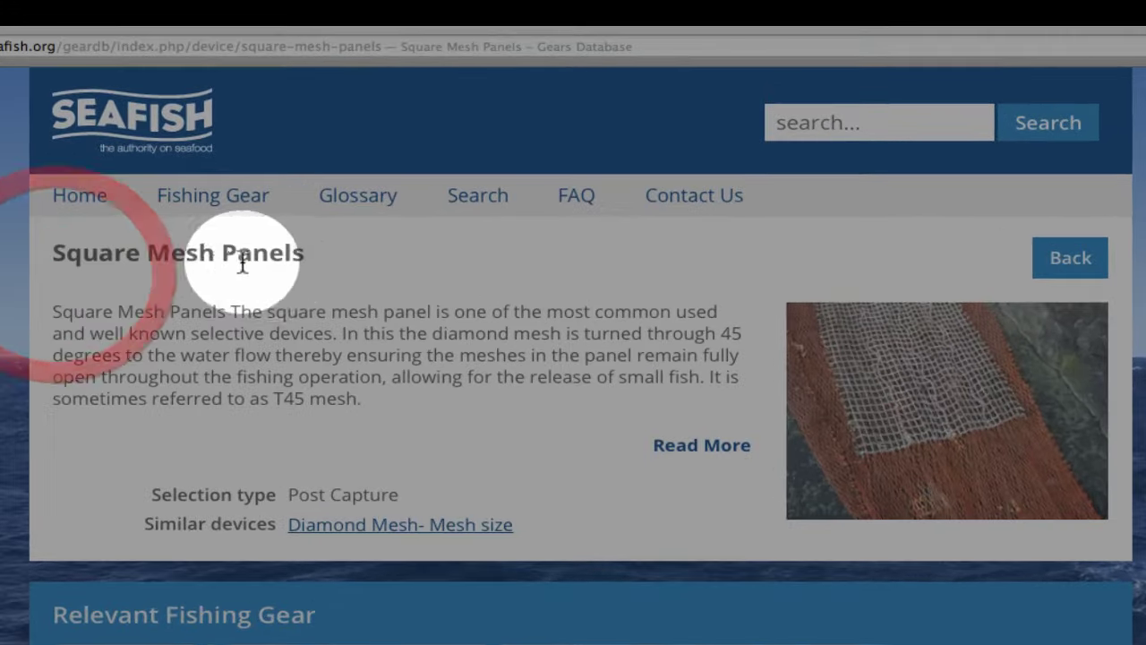
{"action": "left_click", "coordinate": [301, 266]}
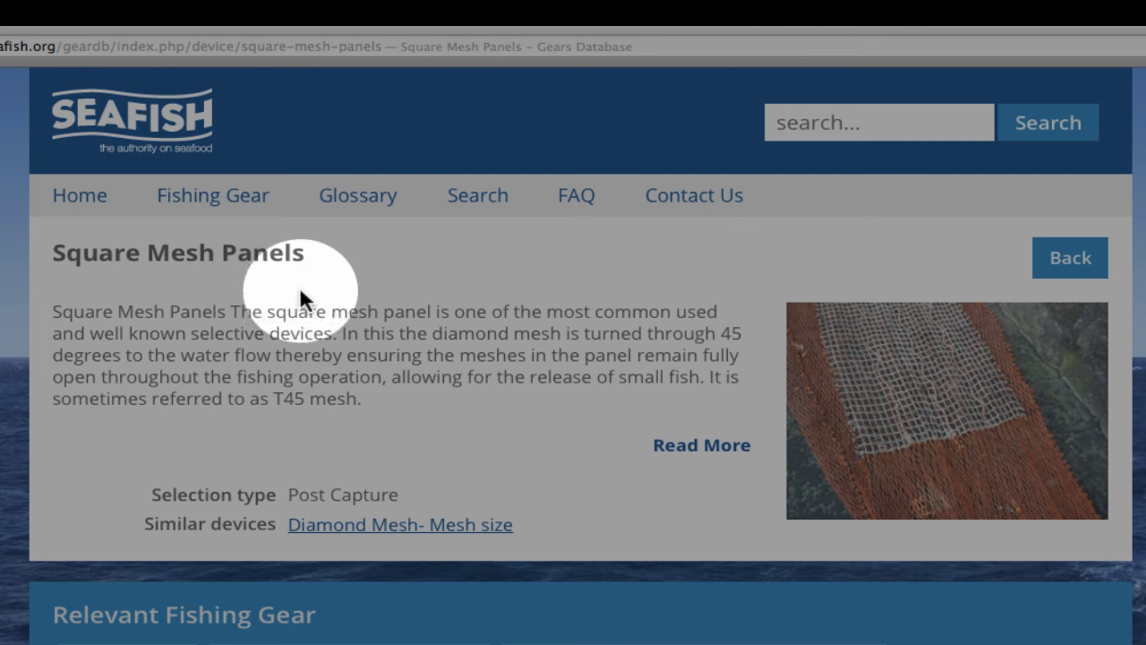
{"action": "left_click", "coordinate": [638, 441]}
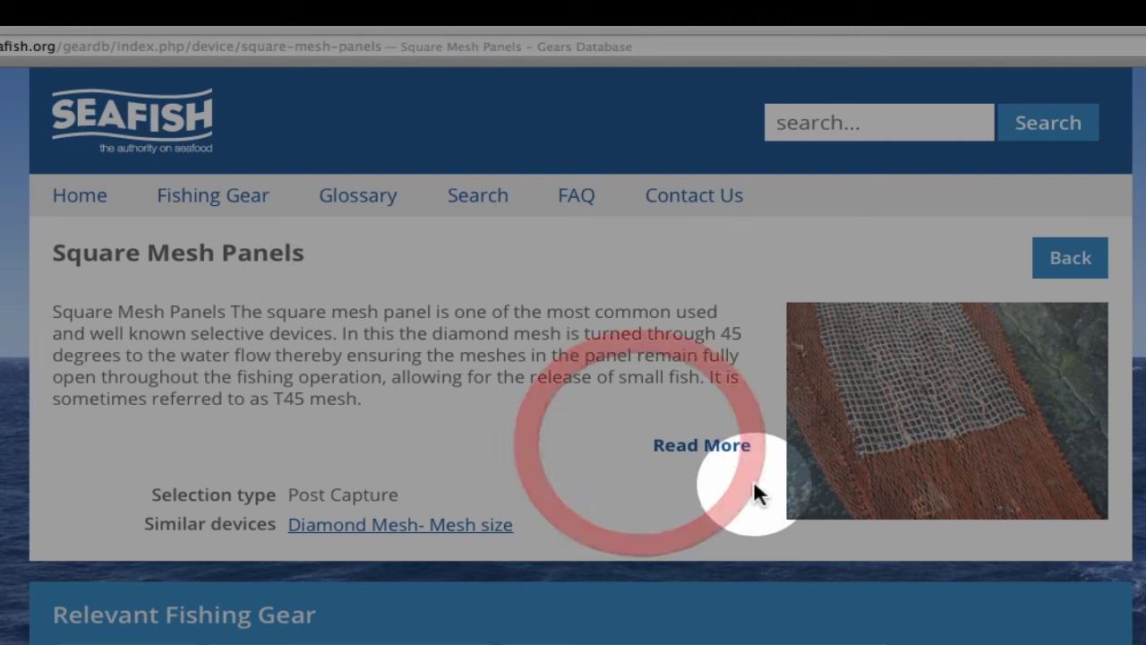
{"action": "left_click", "coordinate": [760, 444]}
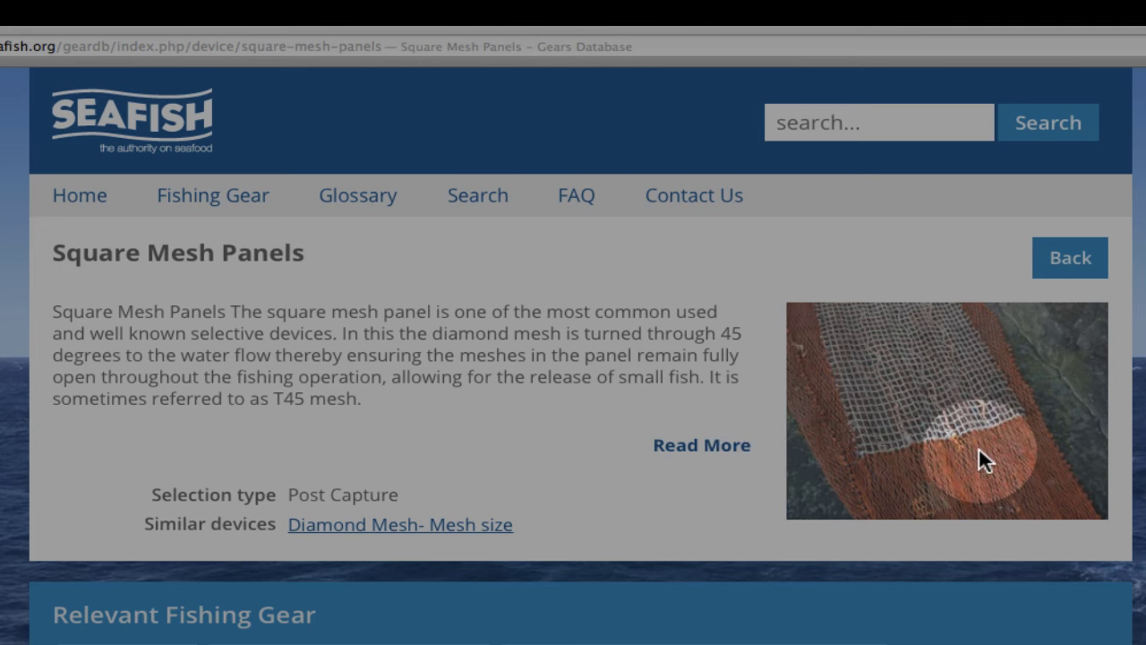
{"action": "left_click", "coordinate": [1005, 433]}
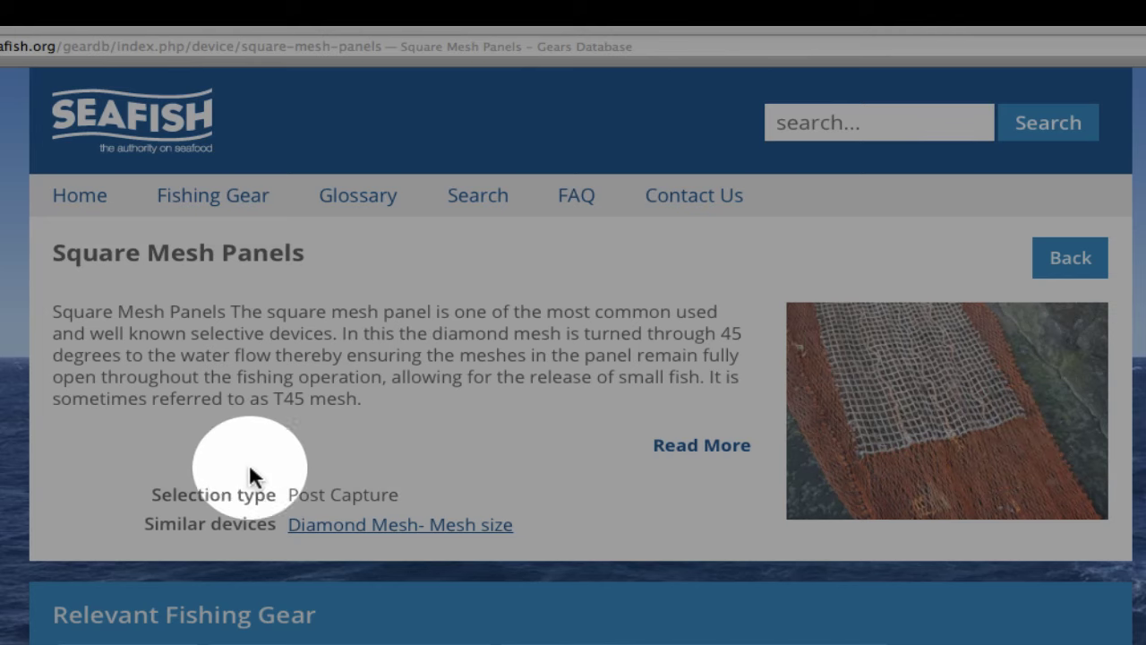
{"action": "left_click", "coordinate": [140, 490]}
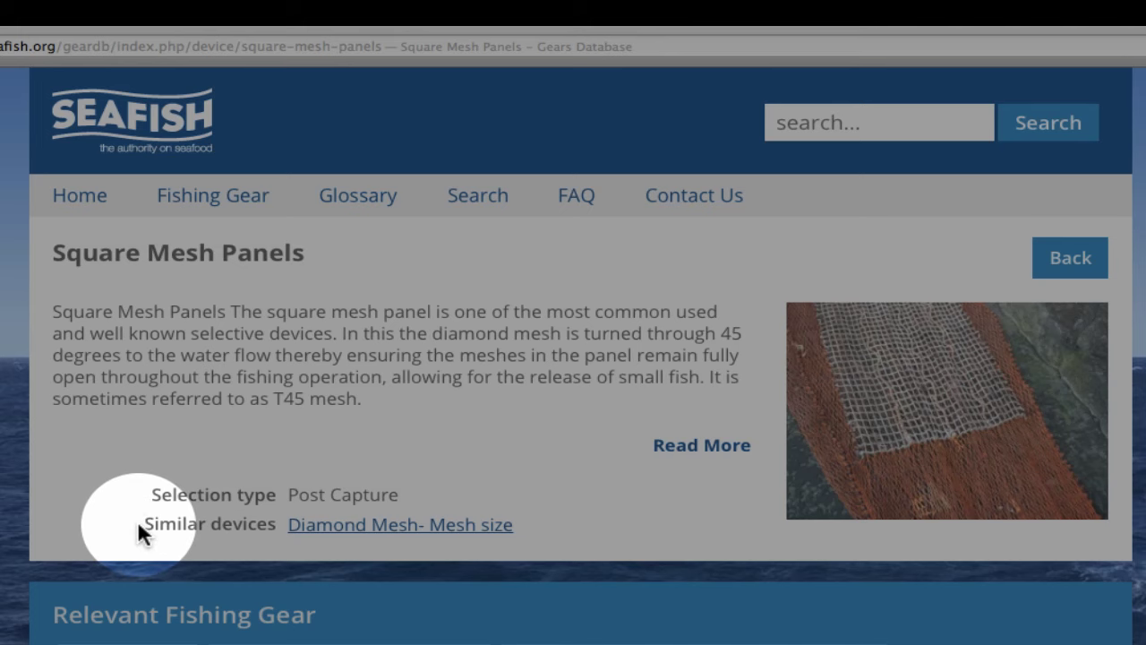
{"action": "left_click", "coordinate": [137, 521]}
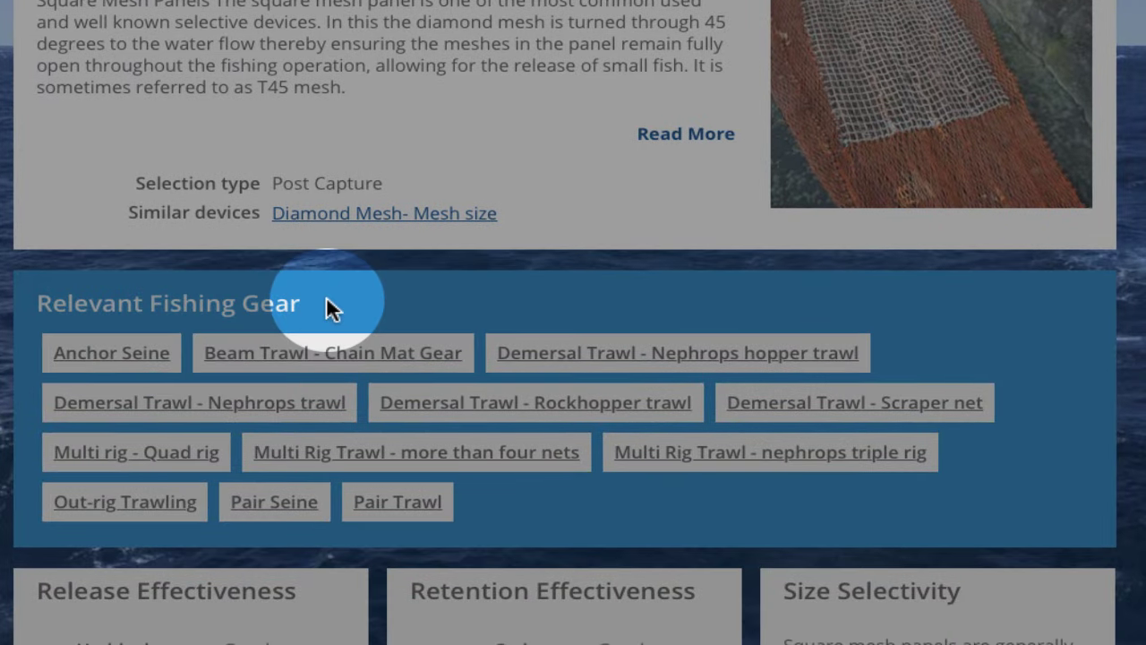
Step: Review Square Mesh Panels' Relevant Fishing Gear, effectiveness ratings, three reports and the codend video
{"action": "left_click", "coordinate": [326, 300]}
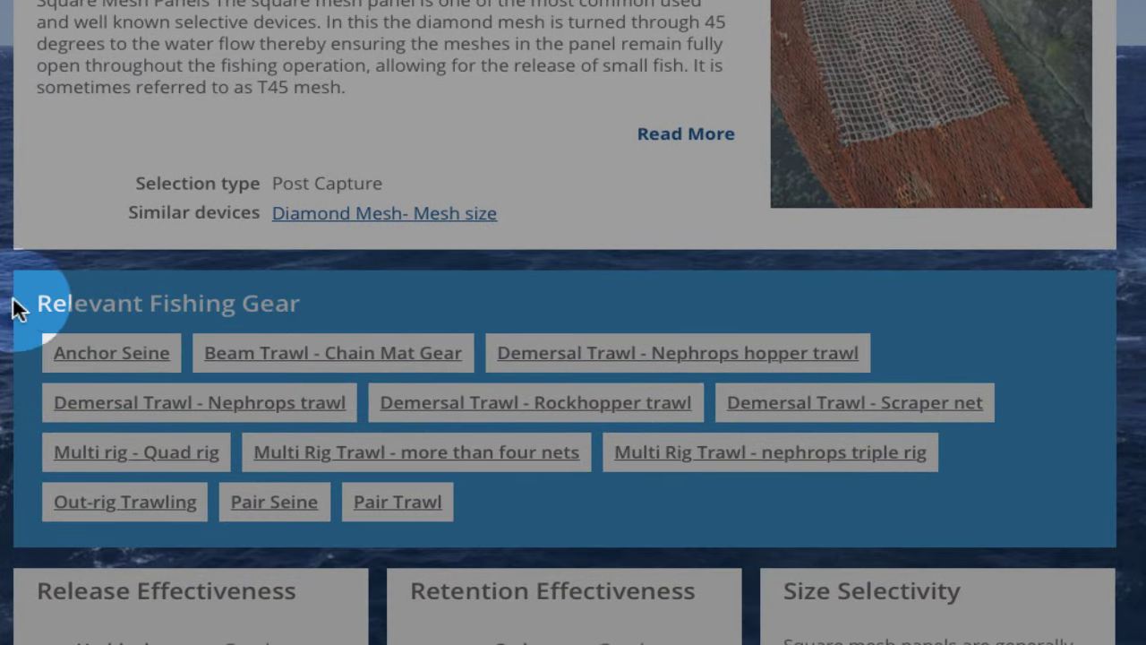
{"action": "left_click", "coordinate": [480, 343]}
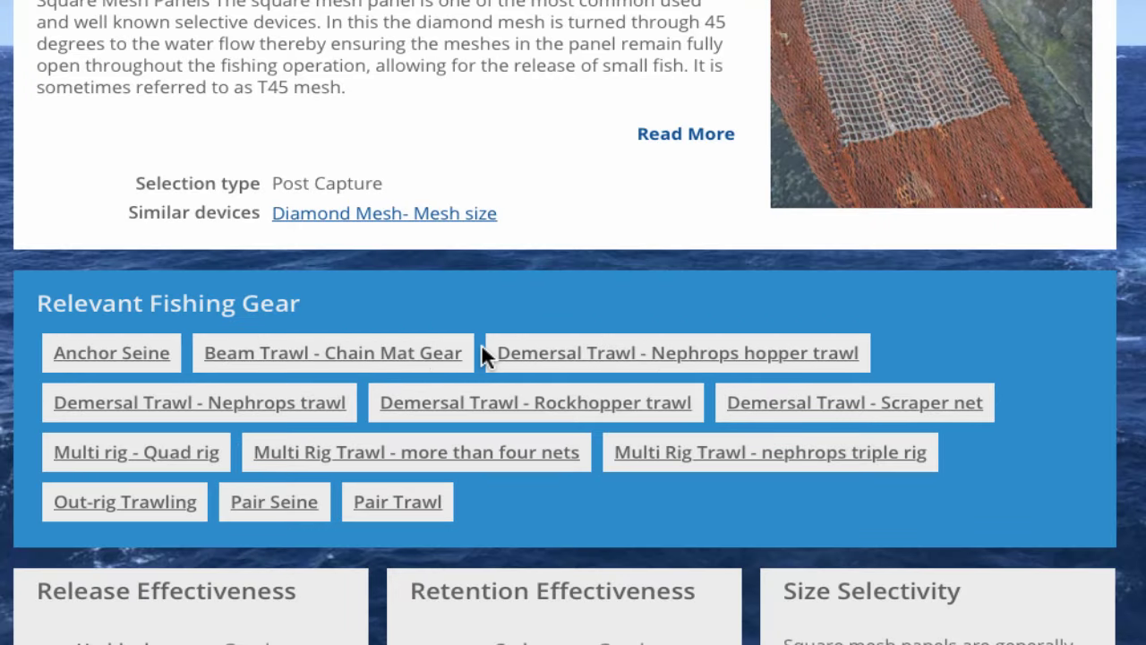
{"action": "scroll", "coordinate": [480, 353], "scroll_direction": "down", "scroll_amount": 4}
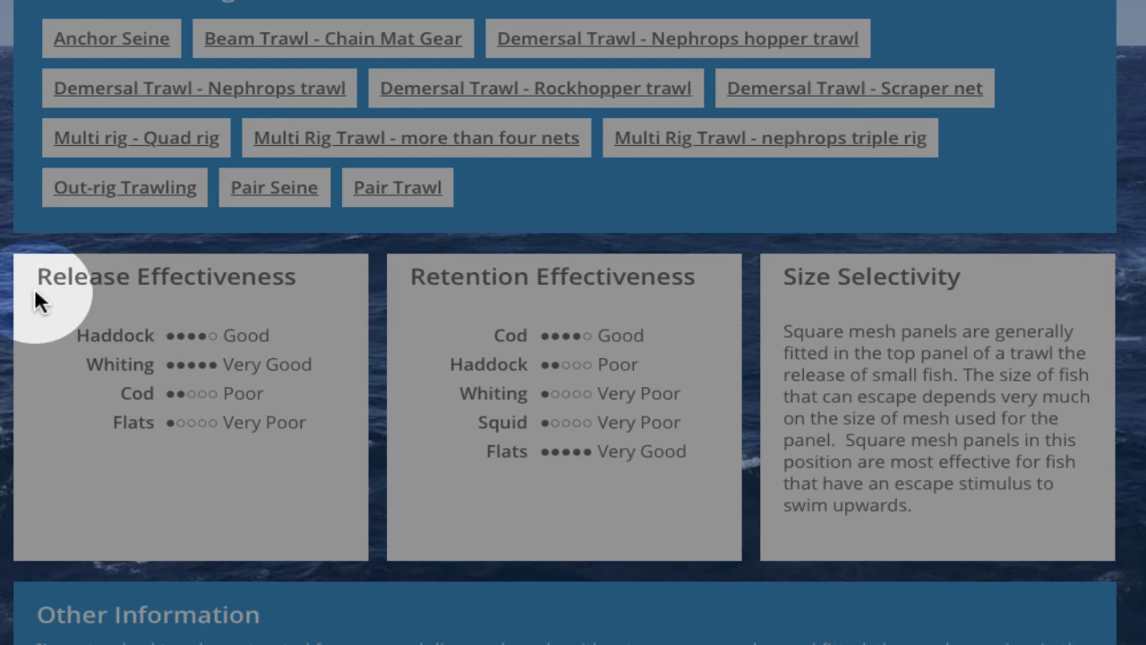
{"action": "left_click", "coordinate": [42, 295]}
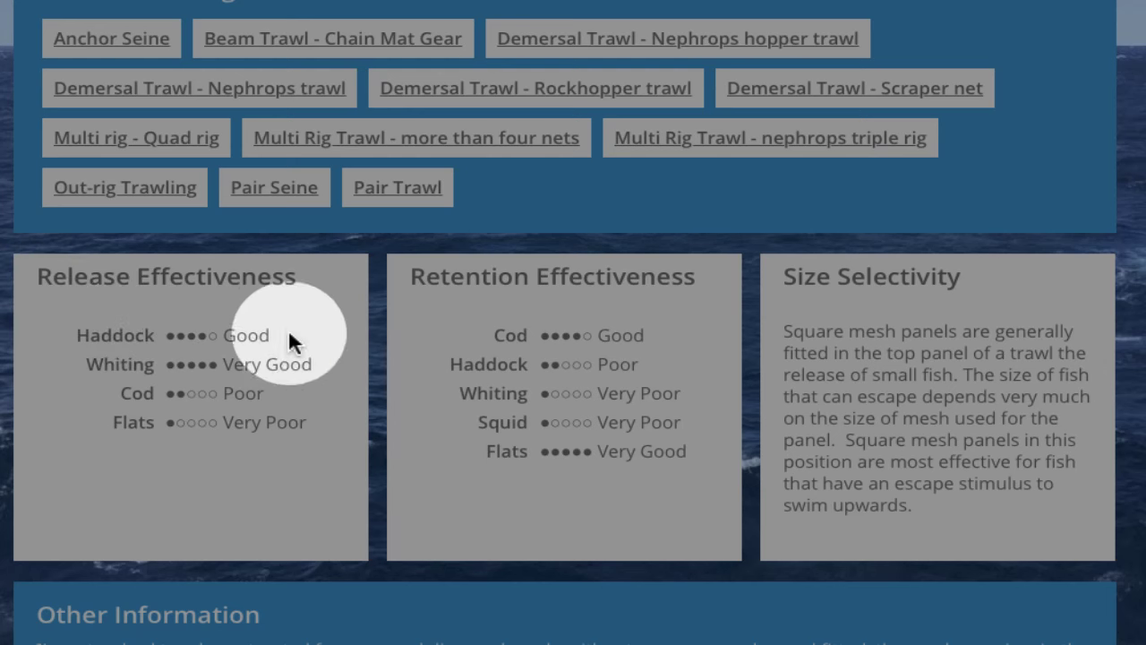
{"action": "left_click", "coordinate": [417, 311]}
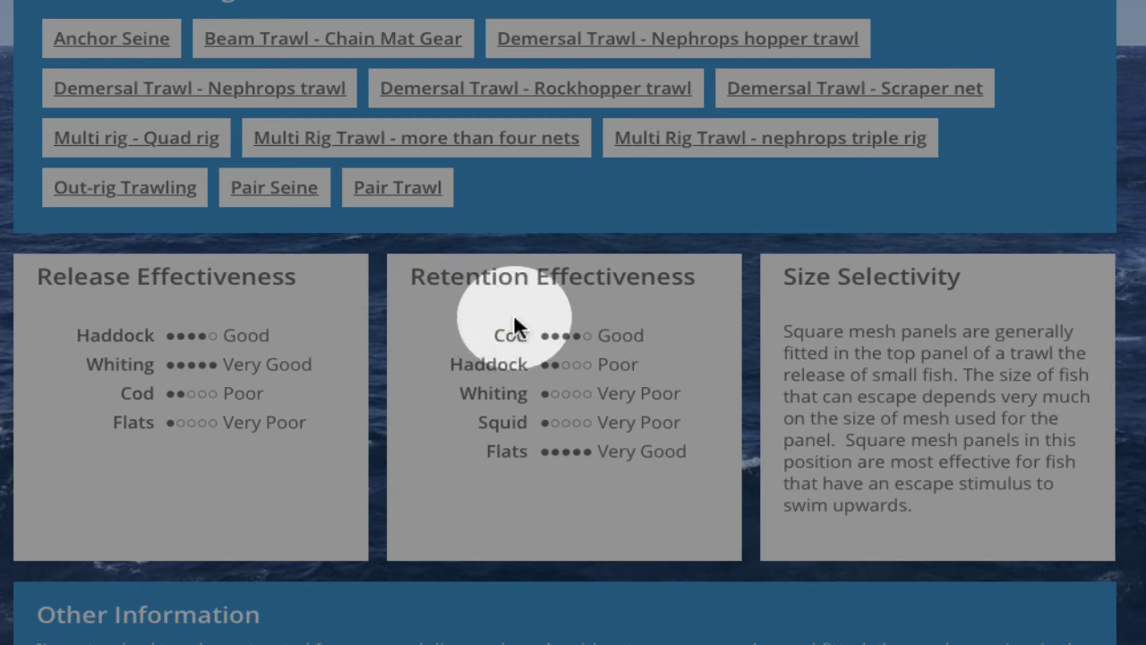
{"action": "left_click", "coordinate": [783, 325]}
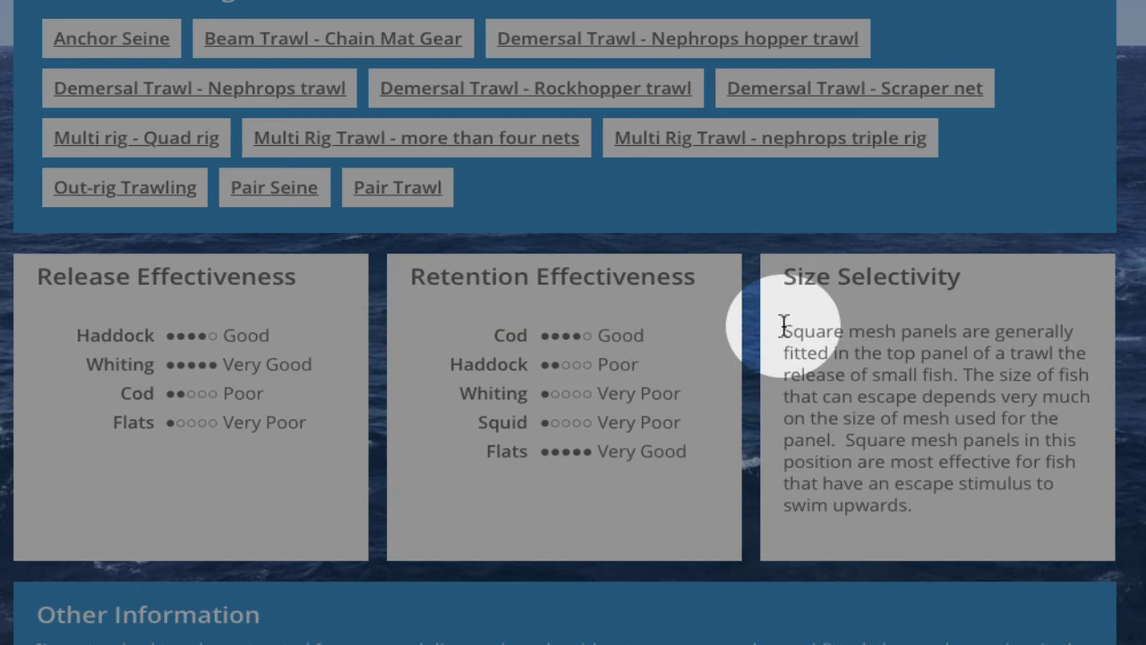
{"action": "scroll", "coordinate": [785, 335], "scroll_direction": "down", "scroll_amount": 5}
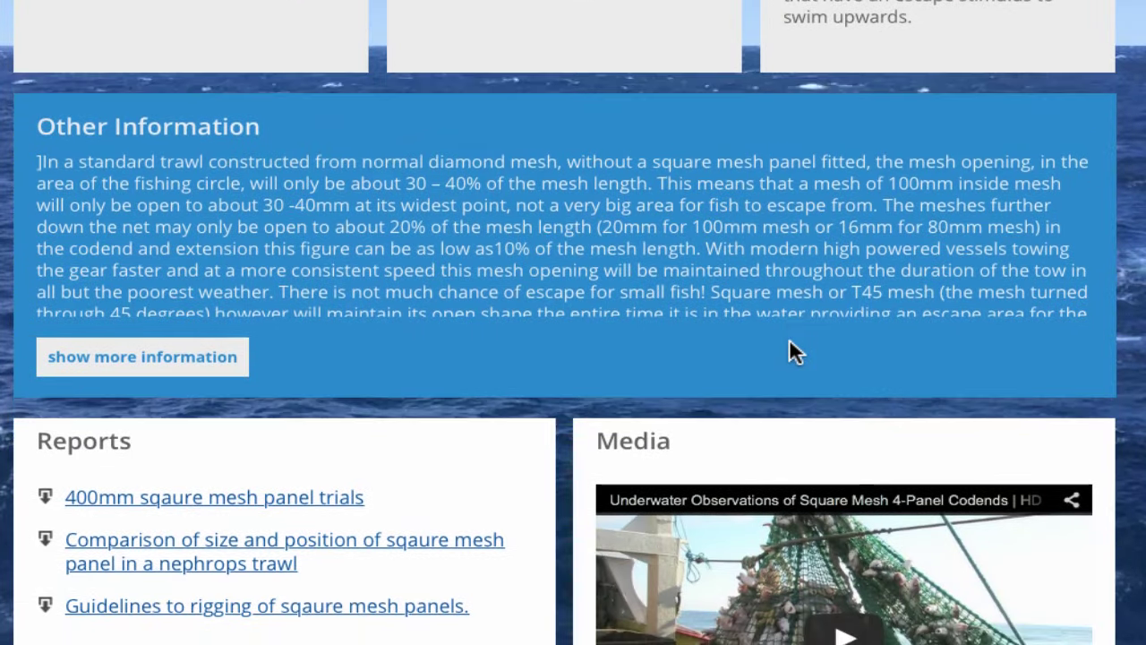
{"action": "scroll", "coordinate": [788, 340], "scroll_direction": "down", "scroll_amount": 2}
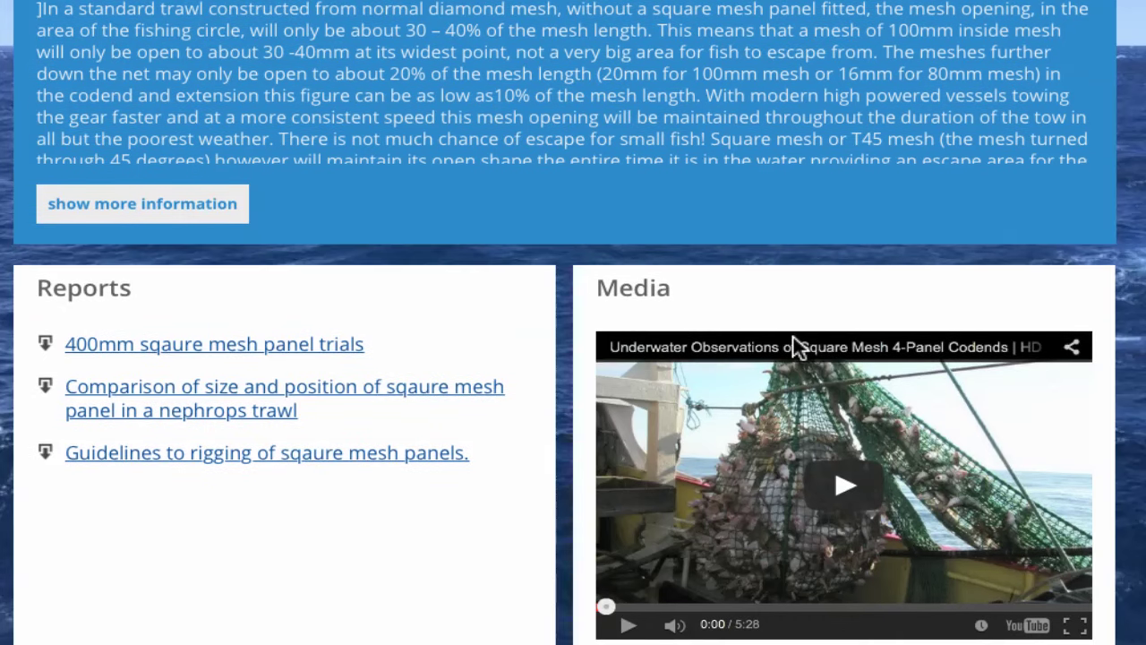
{"action": "scroll", "coordinate": [793, 344], "scroll_direction": "down", "scroll_amount": 1}
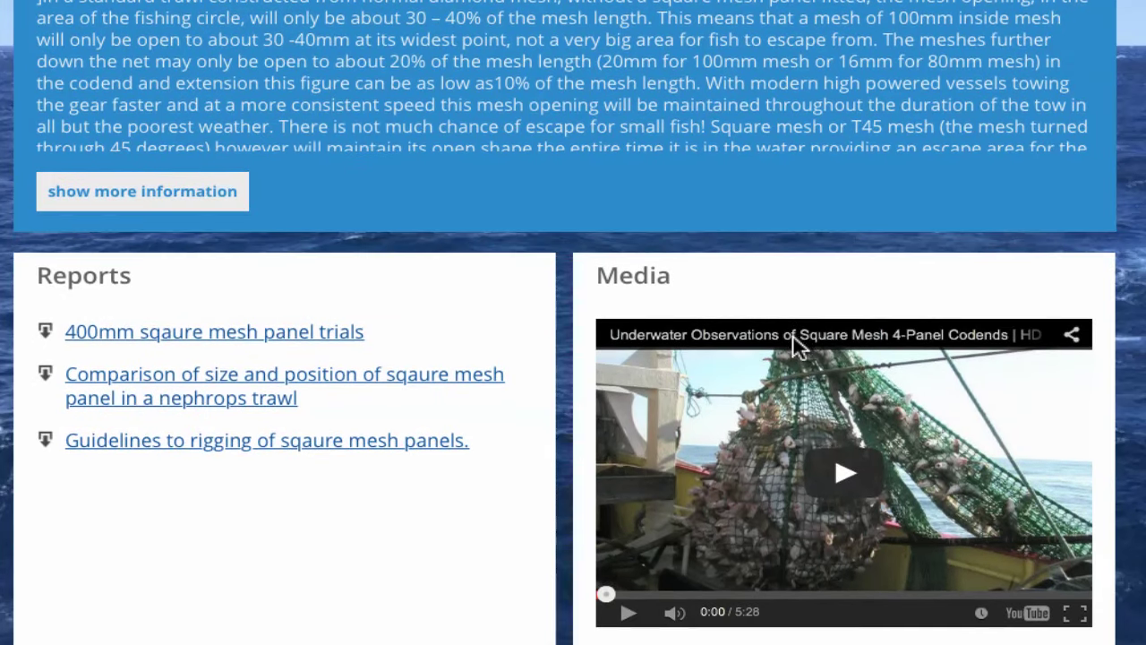